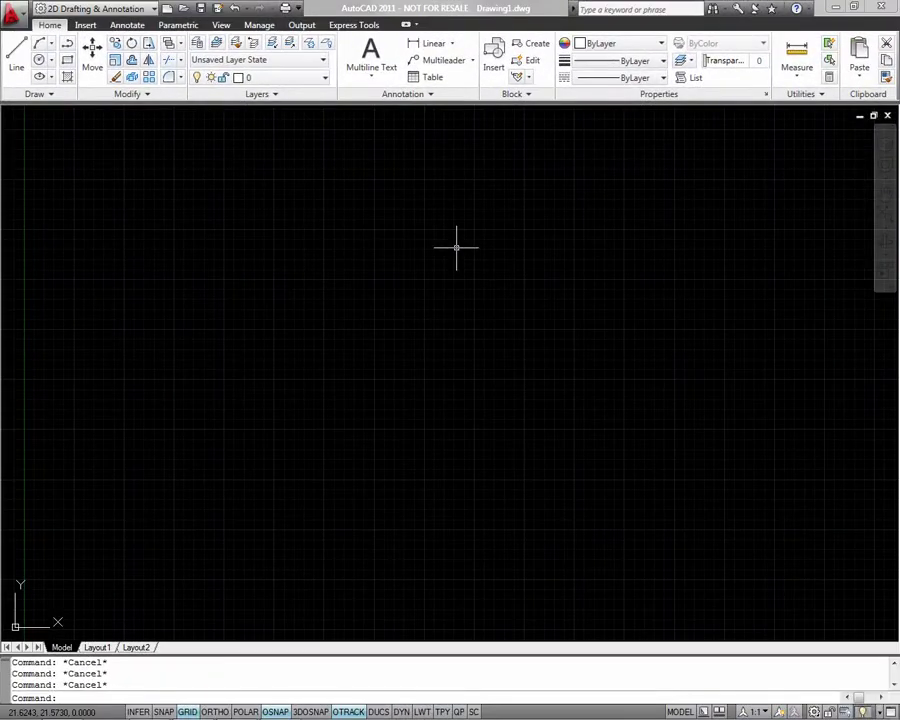
Switch to the 3D Modeling workspace and close the Materials Browser palette
{"action": "left_click", "coordinate": [155, 10]}
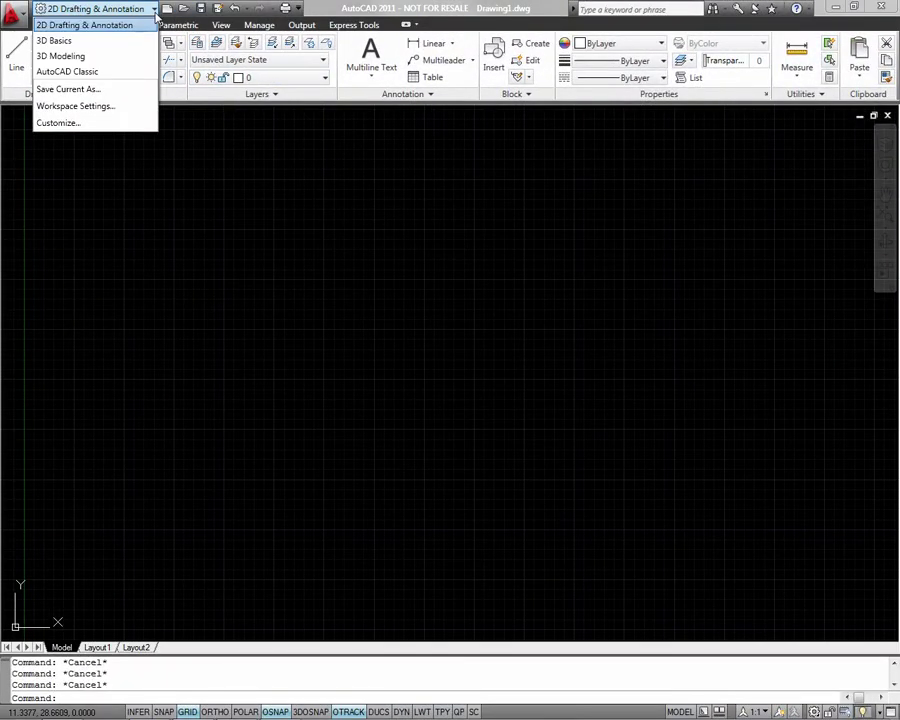
{"action": "left_click", "coordinate": [133, 62]}
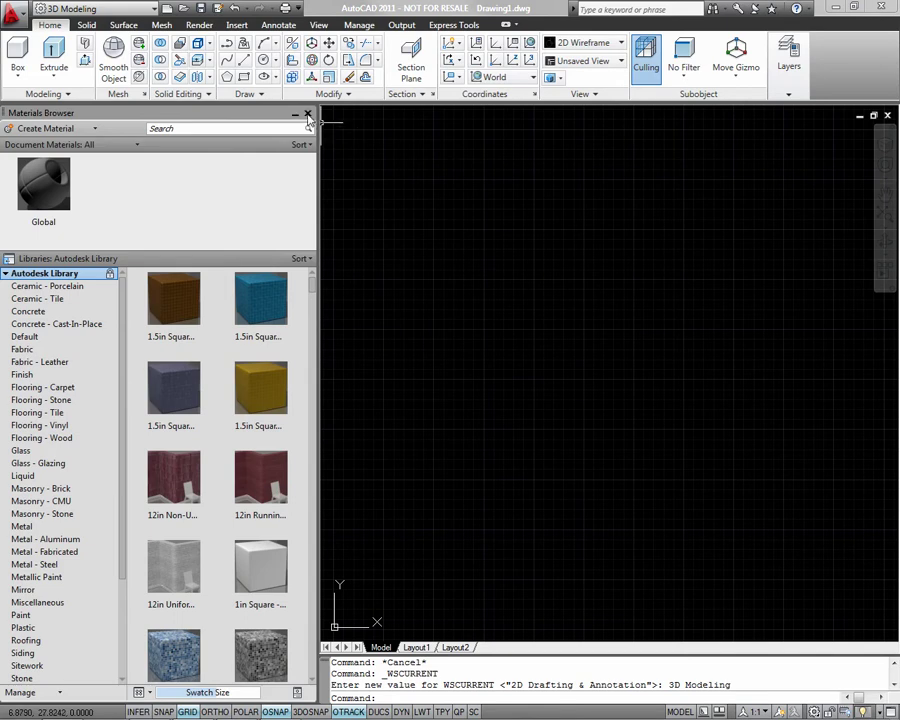
{"action": "left_click", "coordinate": [308, 114]}
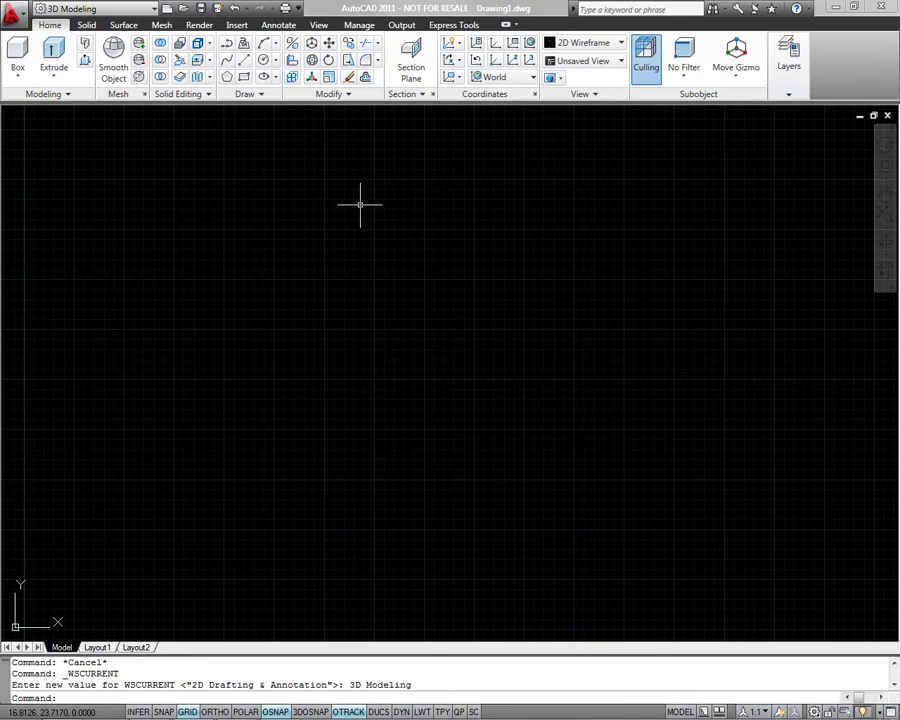
{"action": "mouse_move", "coordinate": [466, 364]}
{"action": "middle_mouse_down", "text": "shift"}
{"action": "mouse_move", "coordinate": [463, 257]}
{"action": "mouse_move", "coordinate": [374, 332]}
{"action": "mouse_move", "coordinate": [357, 286]}
{"action": "mouse_move", "coordinate": [452, 365]}
{"action": "middle_mouse_up", "text": "shift"}
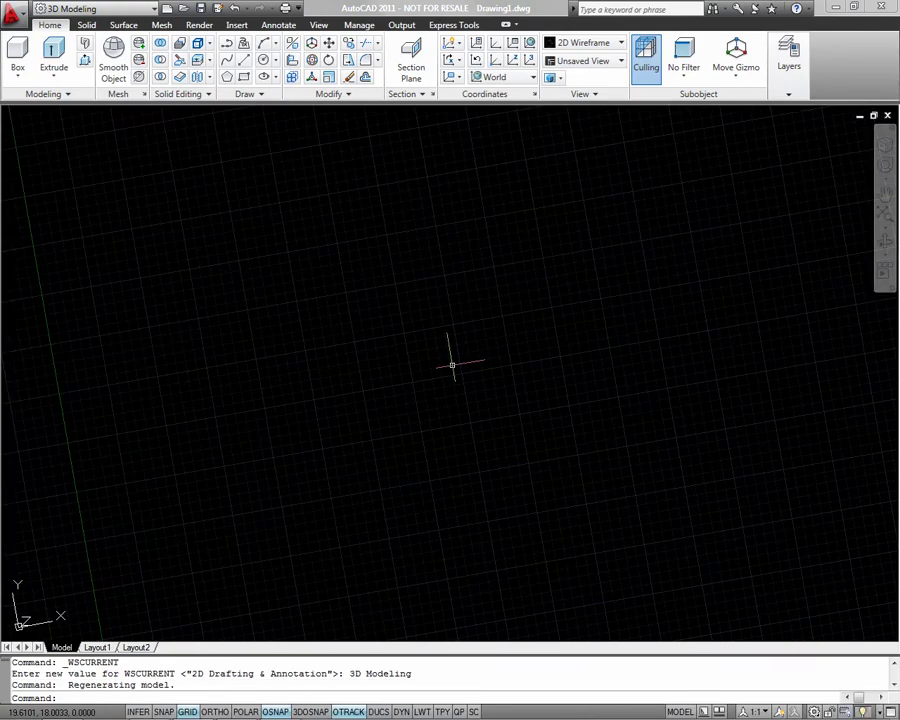
{"action": "type", "text": "plan"}
{"action": "key", "text": "Return"}
{"action": "type", "text": "w"}
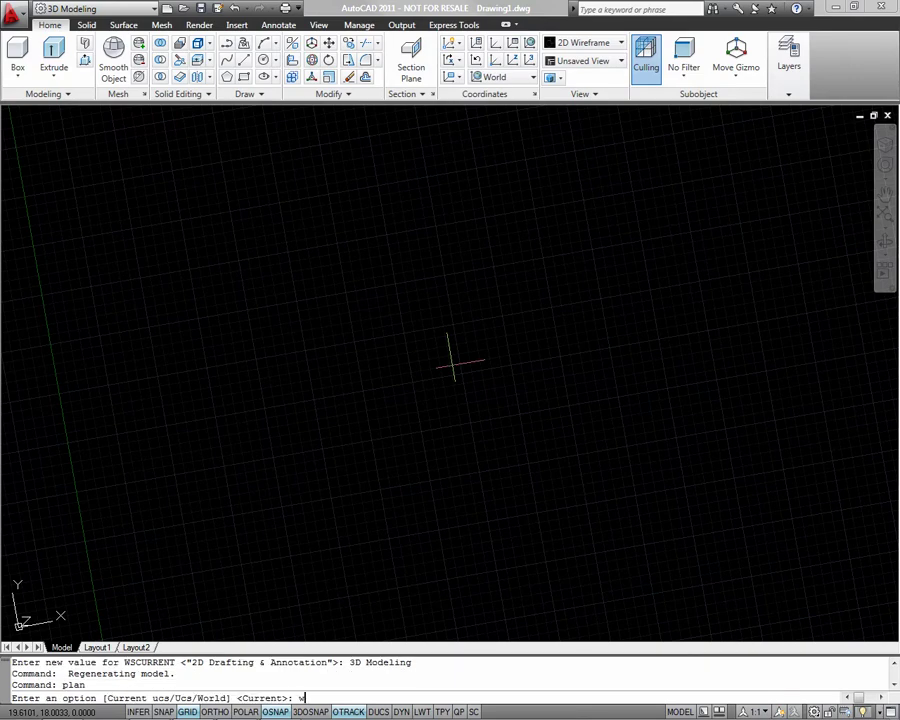
Restore the World plan view and run the NAVVCUBE setting command
{"action": "key", "text": "Return"}
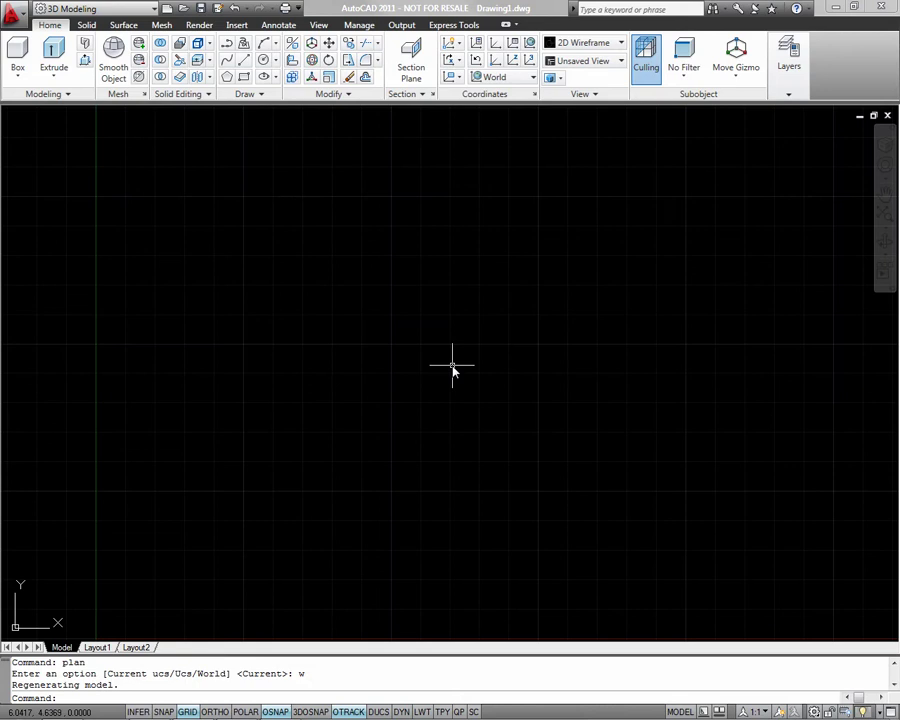
{"action": "type", "text": "navvcube"}
{"action": "key", "text": "Return"}
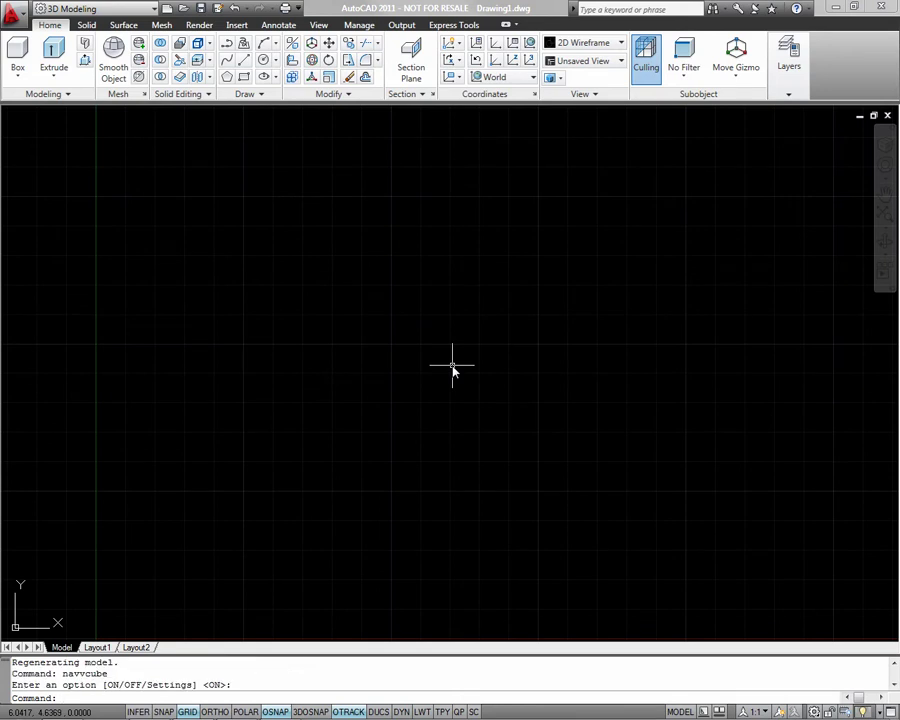
Turn on Display ViewCube for 2D model space in the Options 3D Modeling tab
{"action": "type", "text": "op"}
{"action": "key", "text": "Return"}
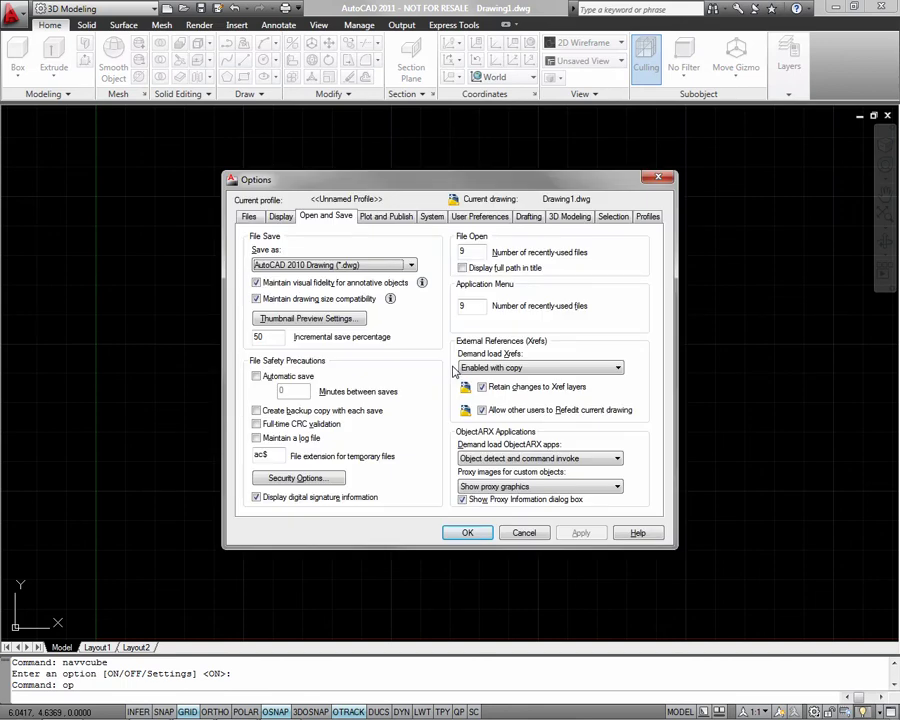
{"action": "left_click", "coordinate": [569, 216]}
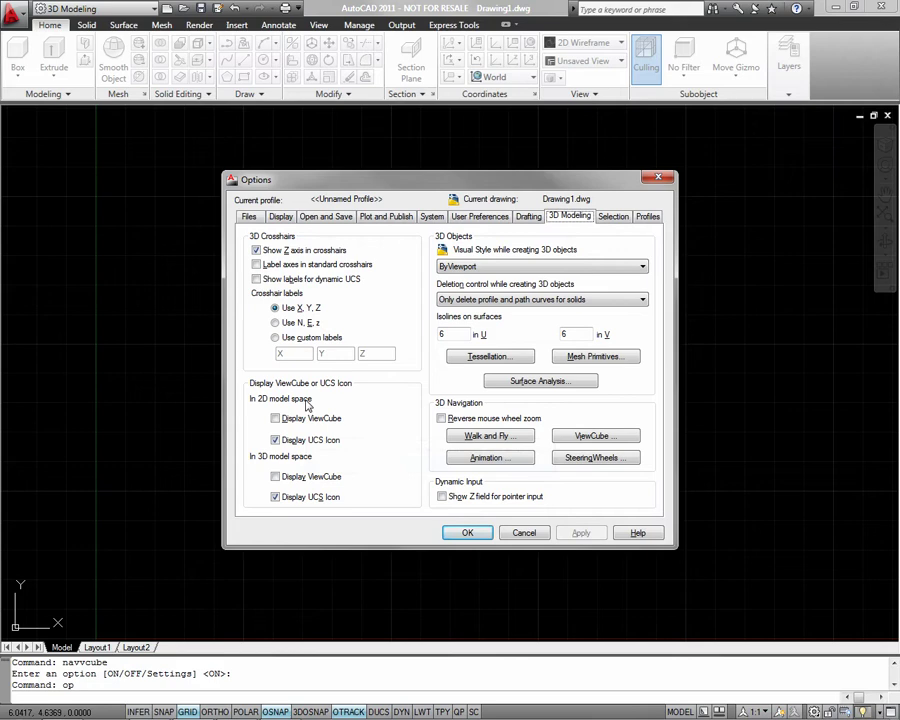
{"action": "left_click", "coordinate": [277, 418]}
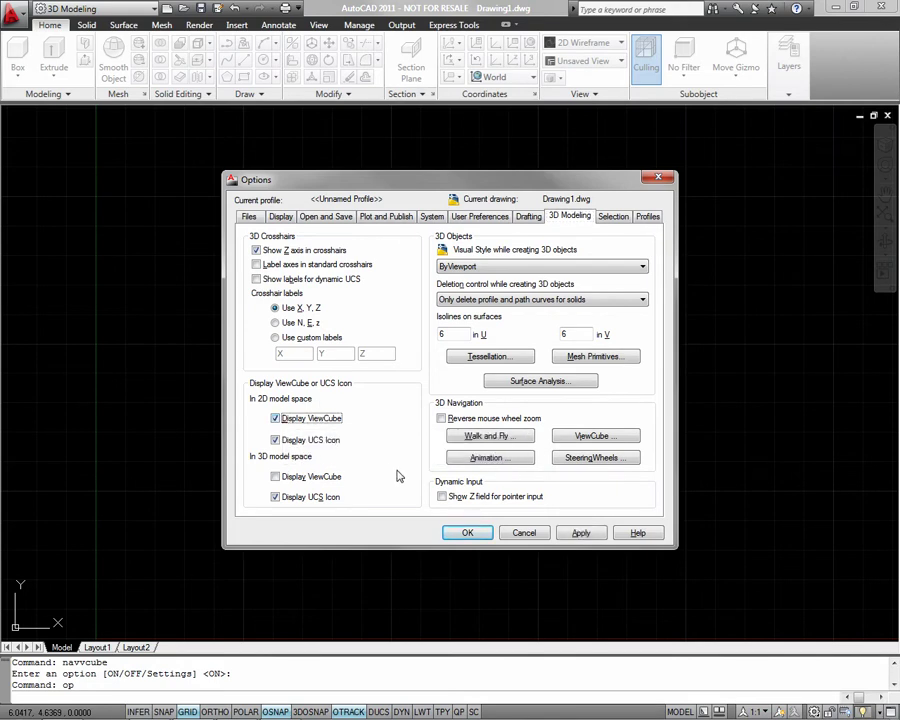
{"action": "left_click", "coordinate": [467, 532]}
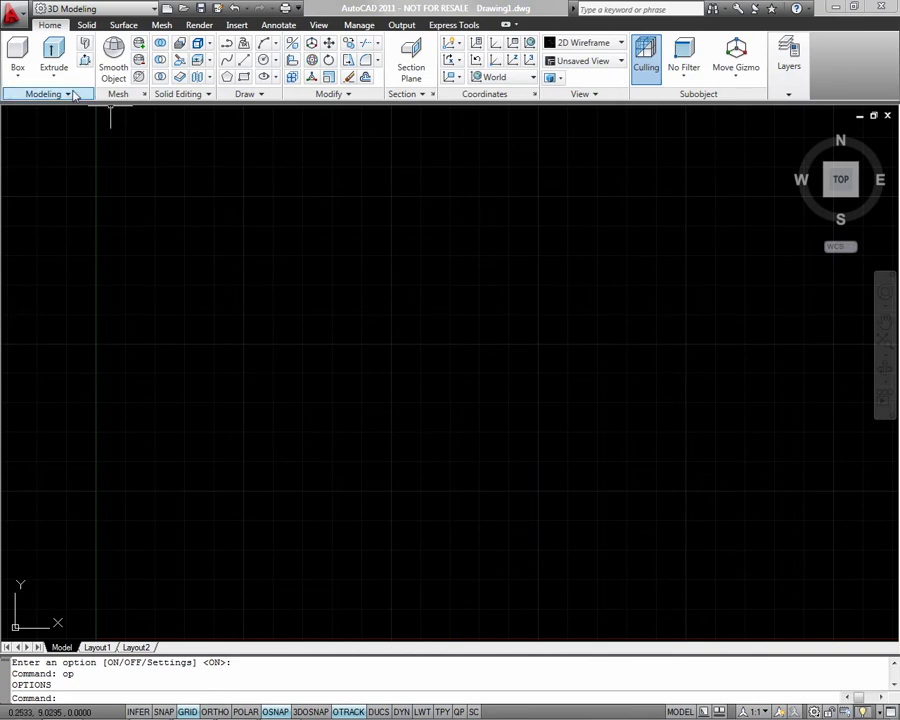
Draw a narrow cylinder centred near the drawing middle, setting its tall height in a 3D view
{"action": "left_click", "coordinate": [22, 78]}
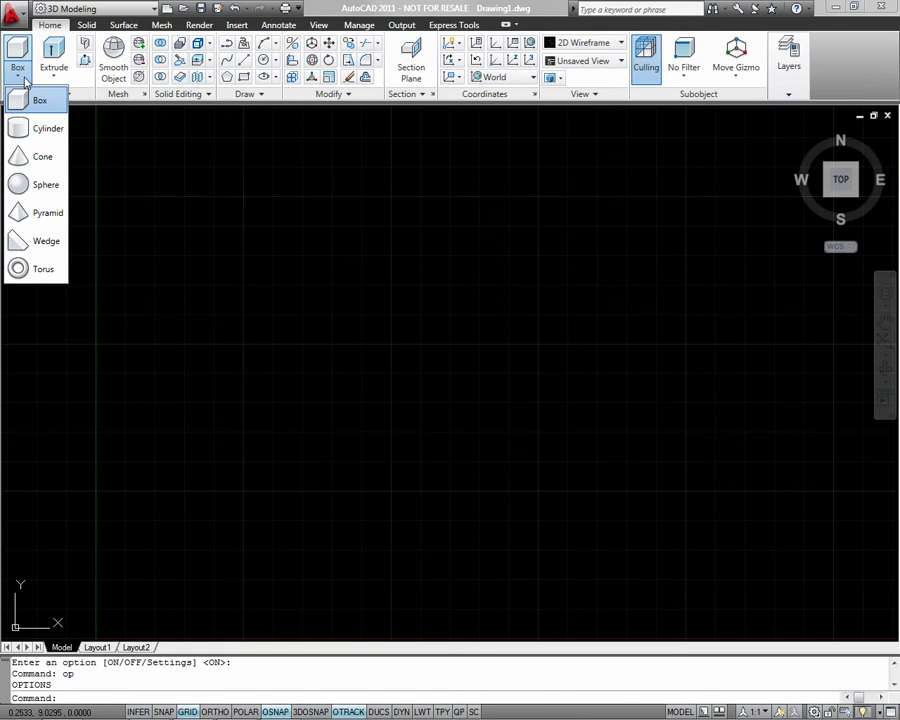
{"action": "left_click", "coordinate": [40, 128]}
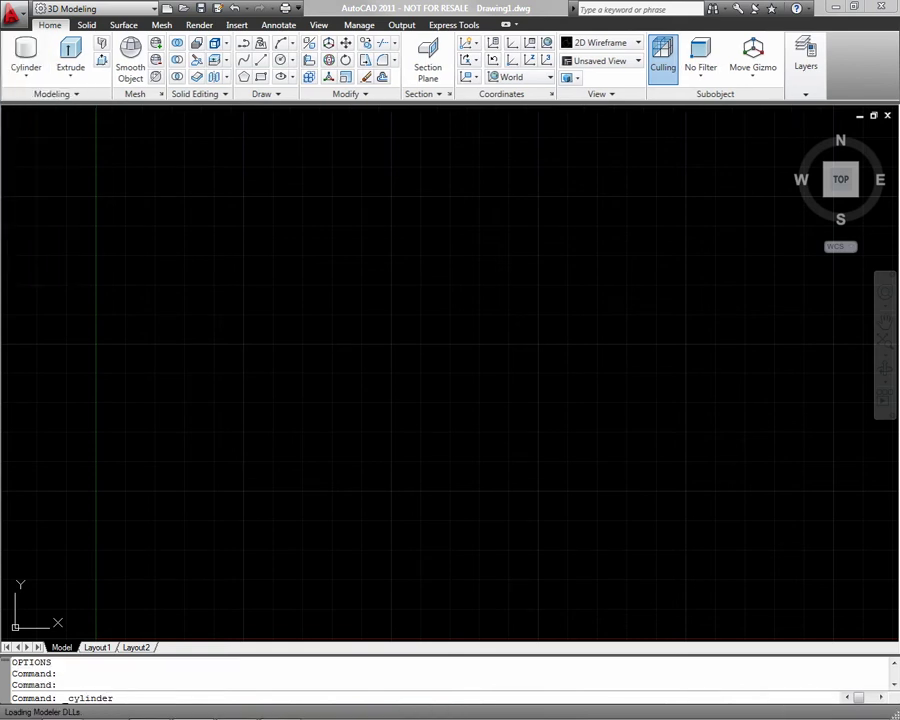
{"action": "left_click", "coordinate": [475, 347]}
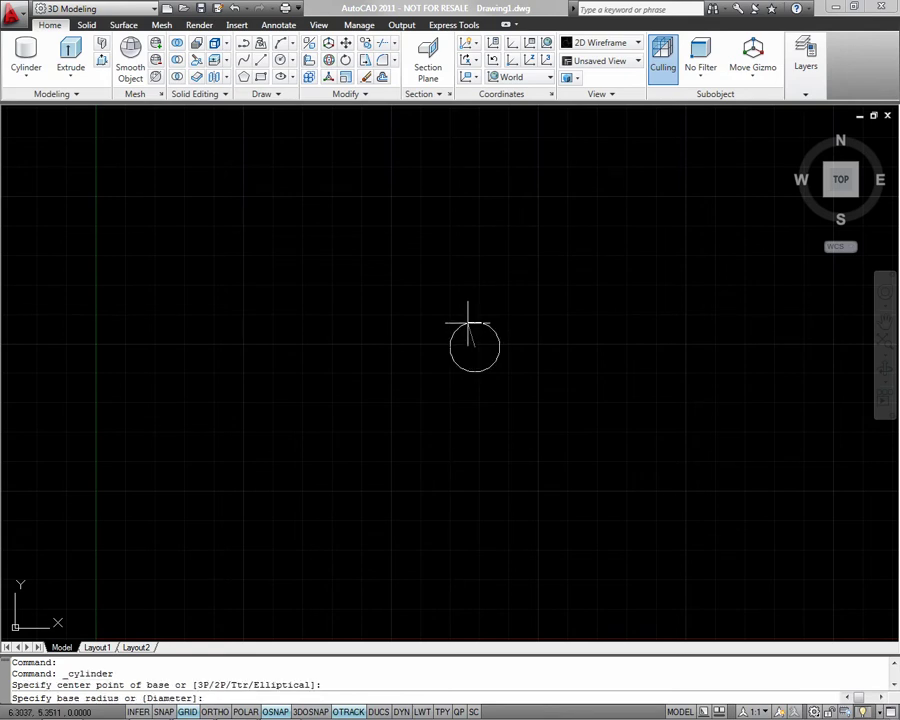
{"action": "left_click", "coordinate": [468, 323]}
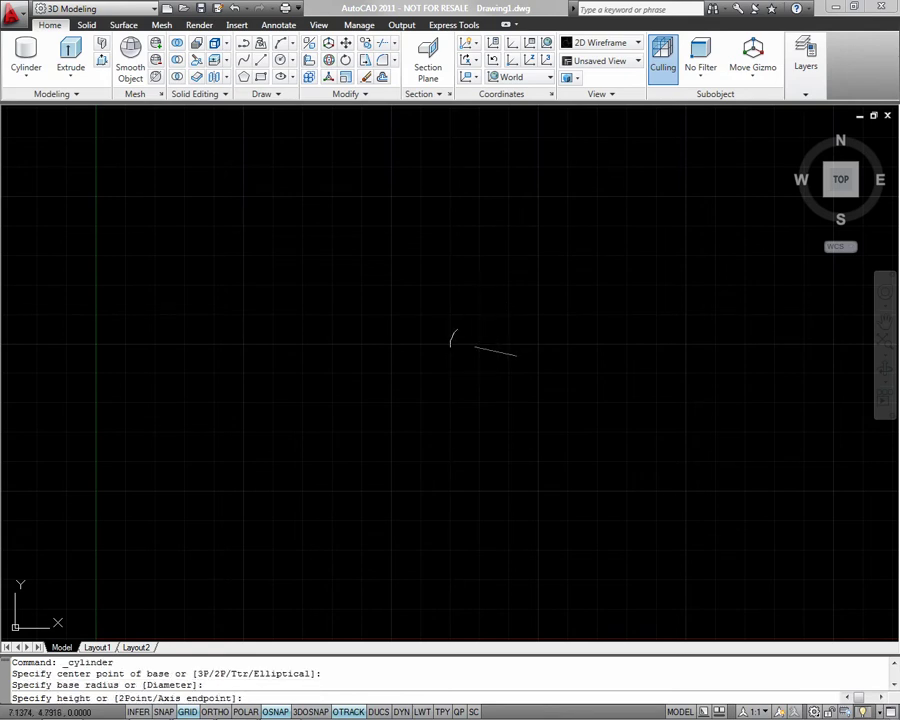
{"action": "middle_click_drag", "start_coordinate": [516, 354], "coordinate": [509, 240], "text": "shift"}
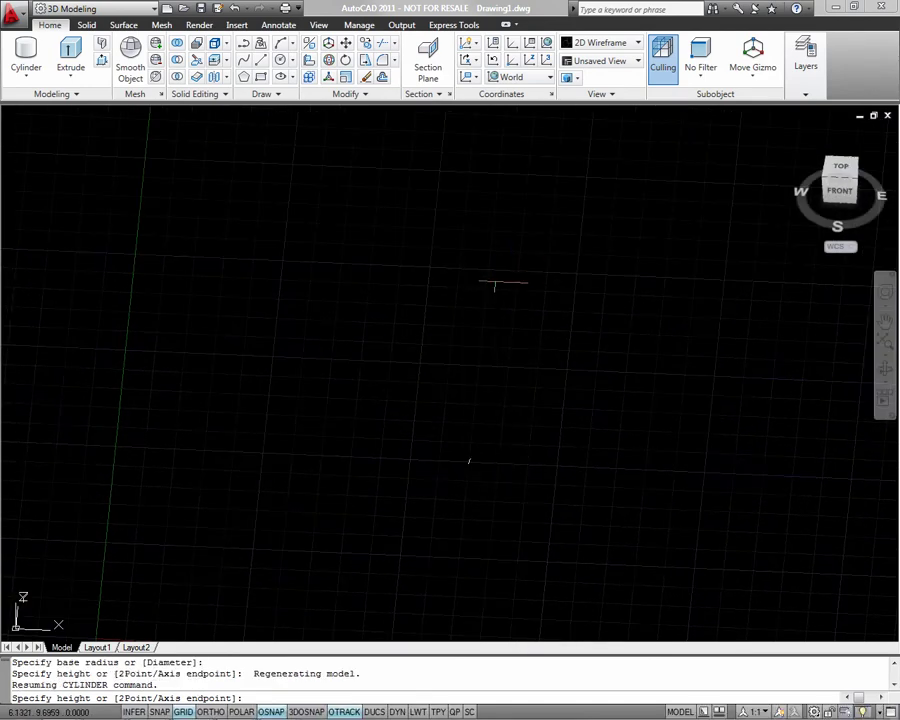
{"action": "middle_click_drag", "start_coordinate": [494, 262], "coordinate": [508, 240], "text": "shift"}
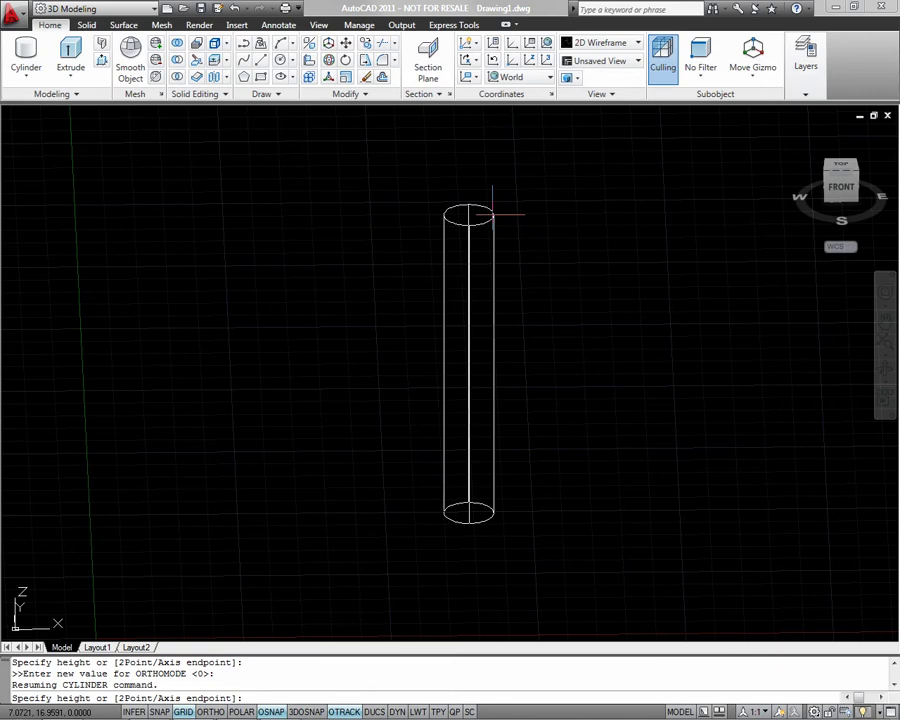
{"action": "left_click", "coordinate": [492, 213]}
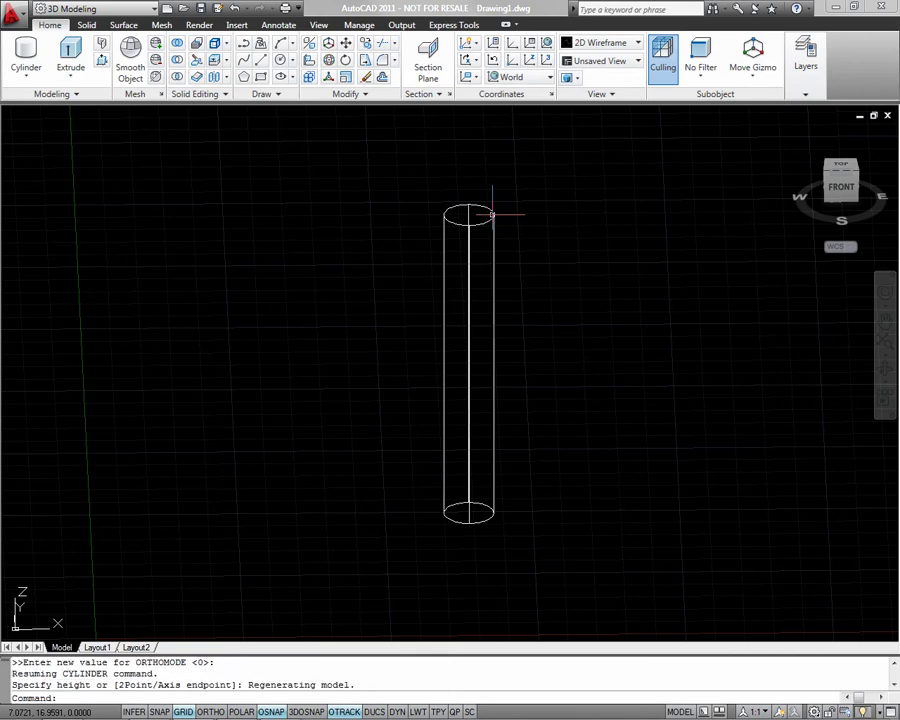
{"action": "middle_click_drag", "start_coordinate": [674, 265], "coordinate": [676, 323]}
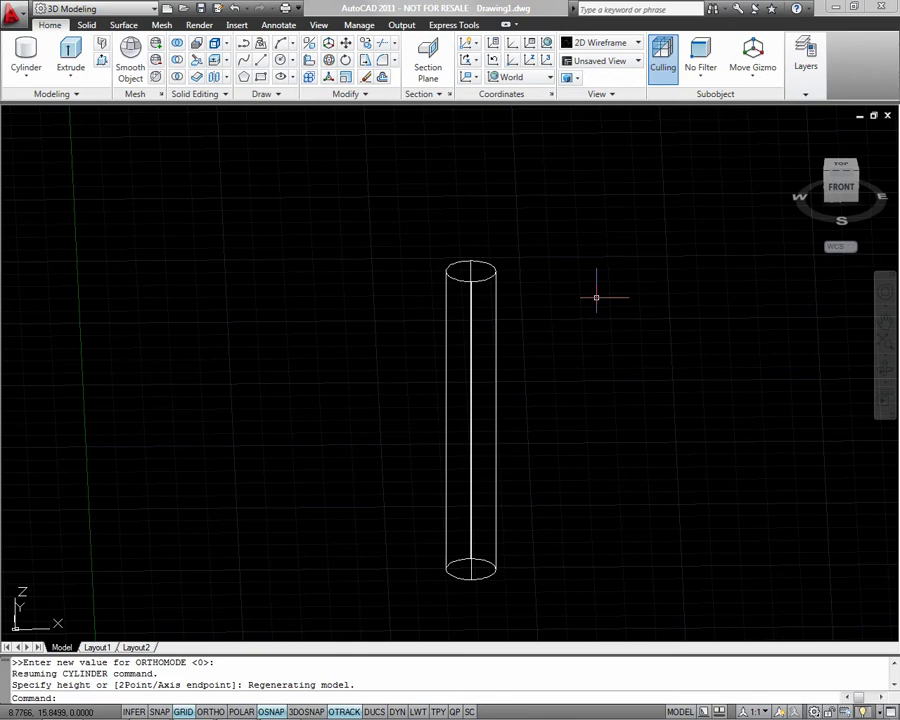
Align the UCS to the cylinder's top face with the UCS Face option
{"action": "type", "text": "ucs"}
{"action": "key", "text": "Return"}
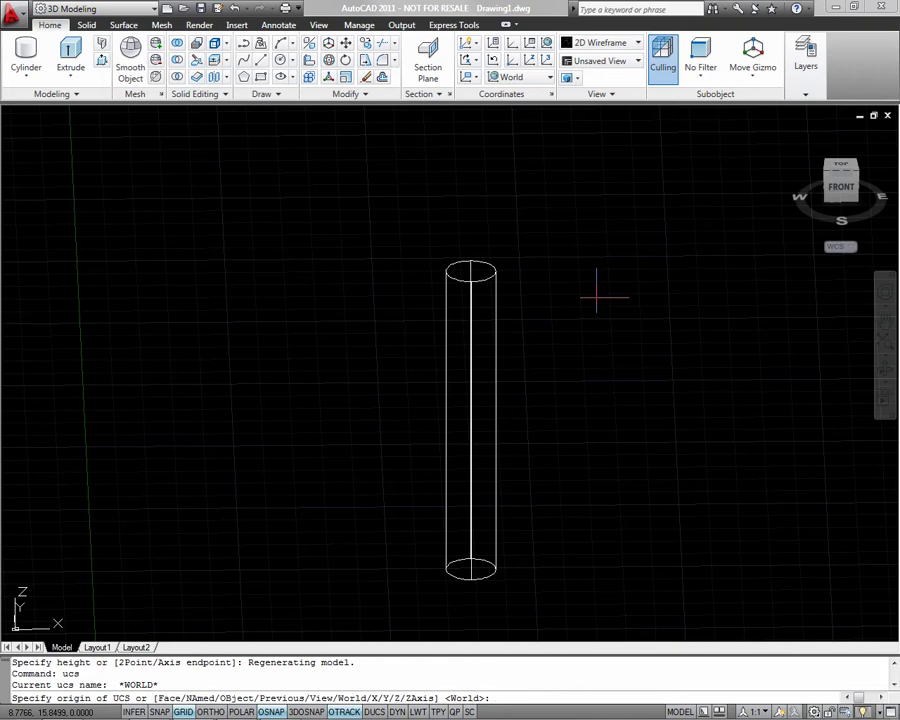
{"action": "type", "text": "f"}
{"action": "key", "text": "Return"}
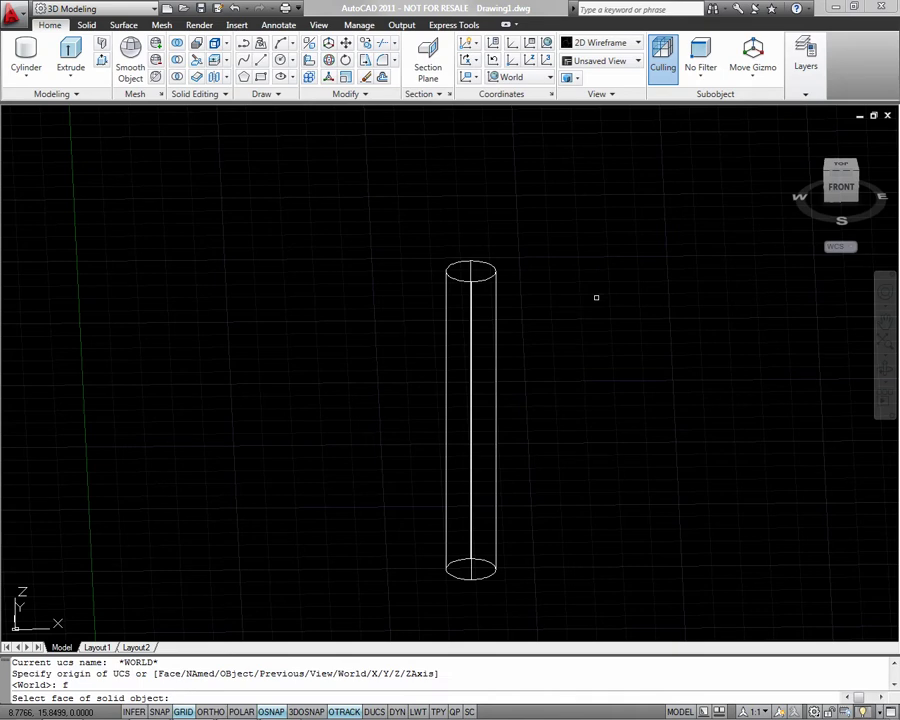
{"action": "left_click", "coordinate": [472, 264]}
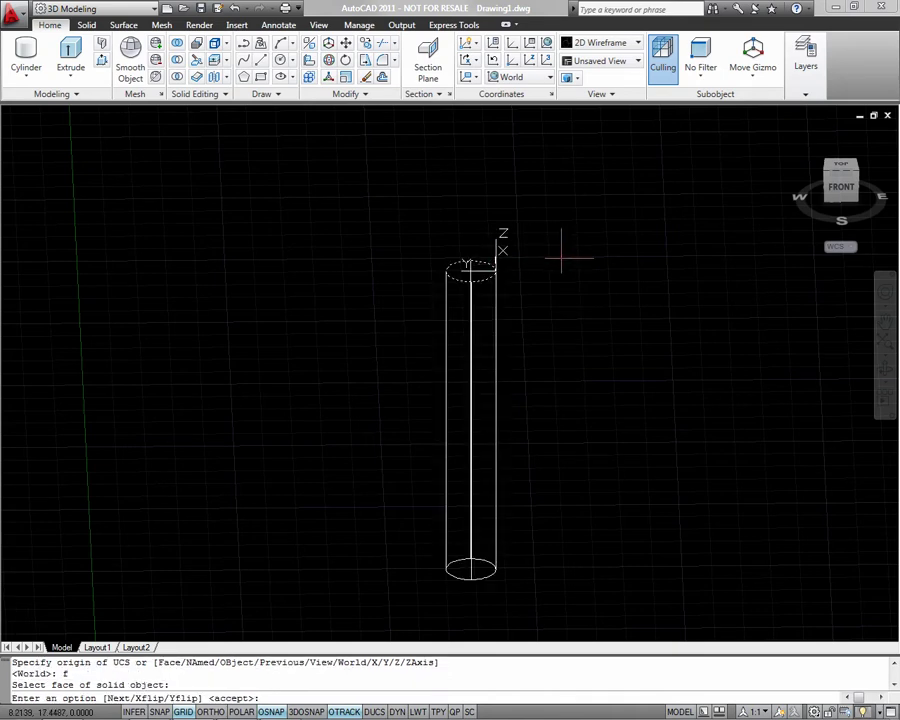
{"action": "key", "text": "Return"}
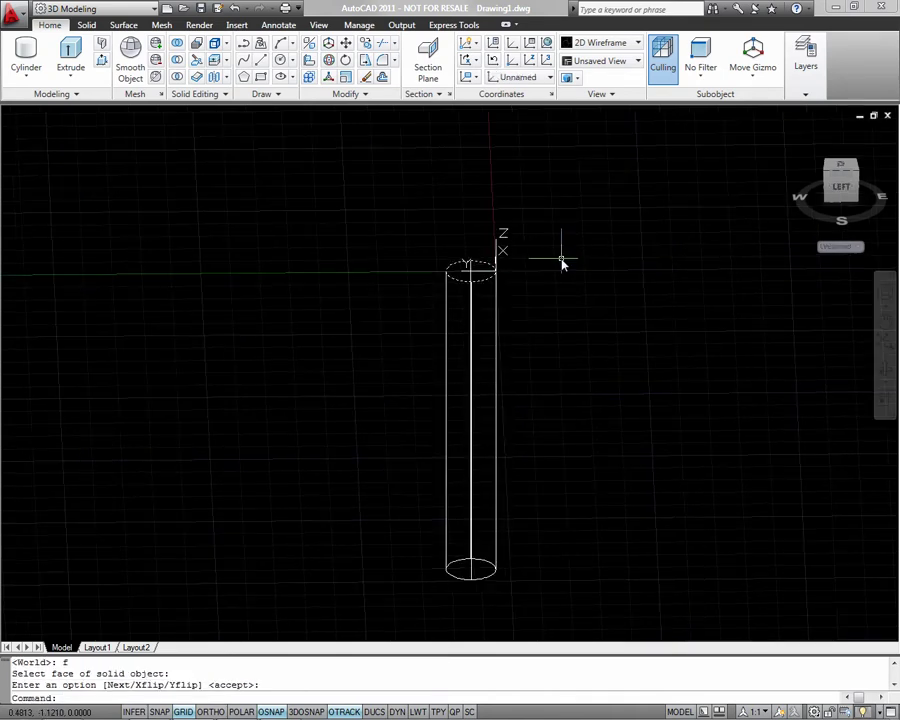
Show the plan view of the current face-aligned UCS
{"action": "type", "text": "plan"}
{"action": "key", "text": "Return"}
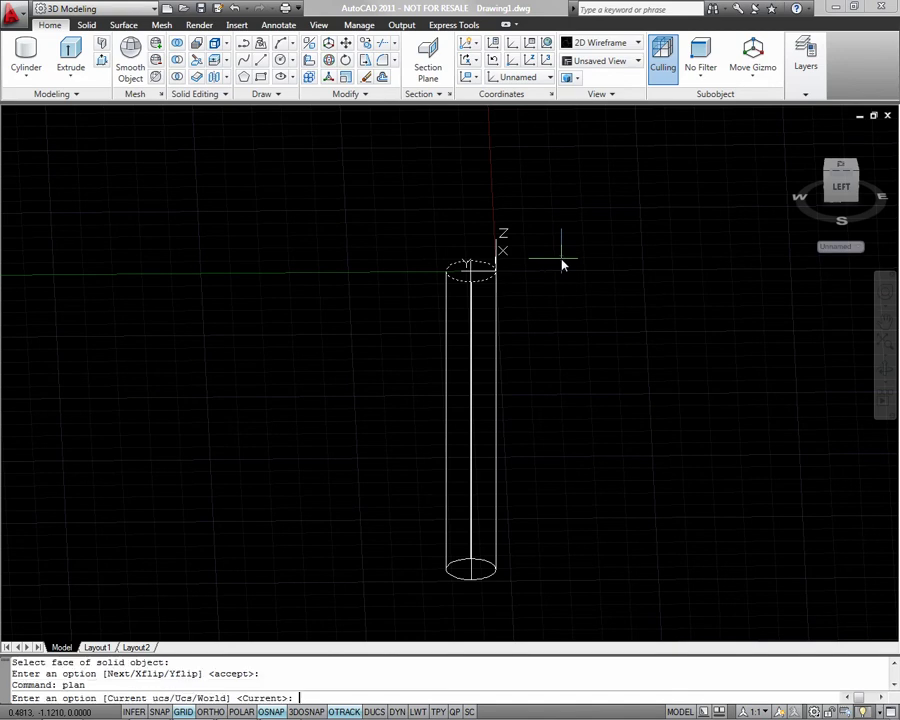
{"action": "key", "text": "Return"}
{"action": "scroll", "coordinate": [590, 266], "scroll_direction": "down", "scroll_amount": 4}
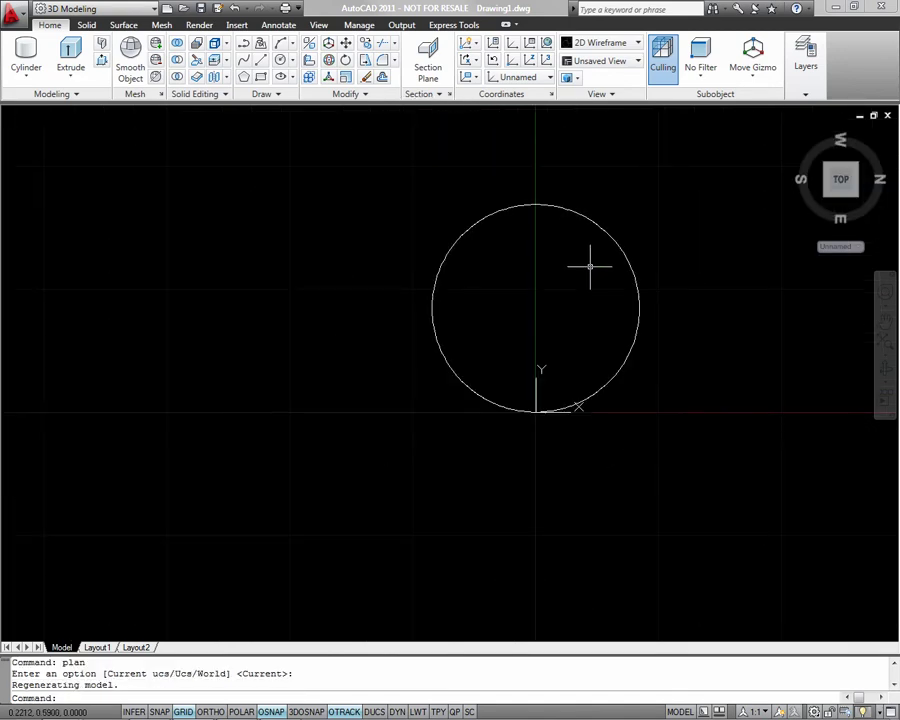
{"action": "scroll", "coordinate": [550, 309], "scroll_direction": "up", "scroll_amount": 2}
Draw a 6-sided polygon centred on the shaft's top circle, sized vertically with Ortho on
{"action": "scroll", "coordinate": [550, 309], "scroll_direction": "down", "scroll_amount": 2}
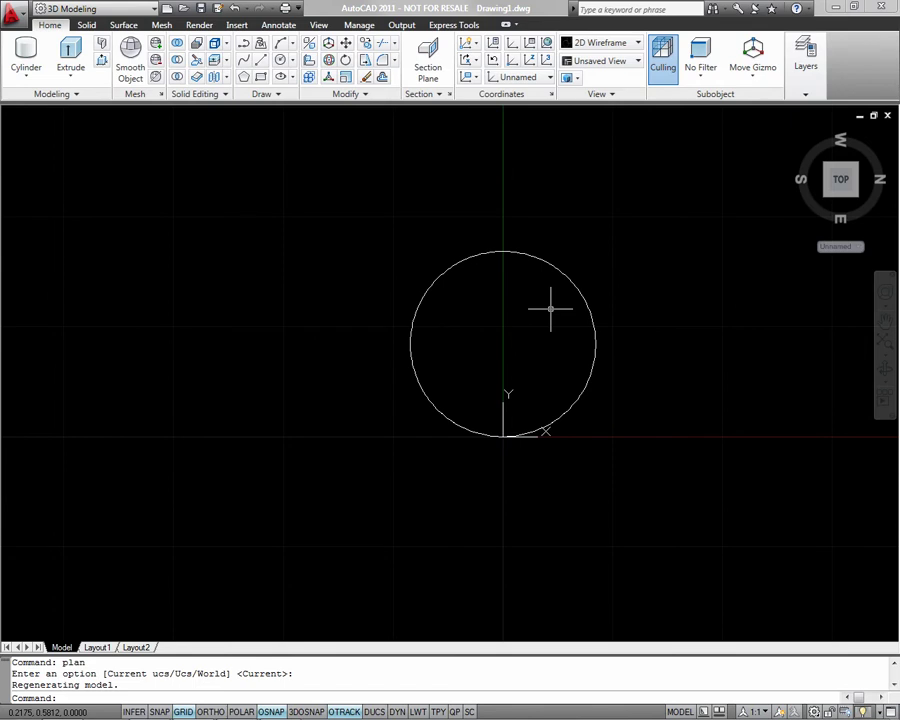
{"action": "type", "text": "polygon"}
{"action": "key", "text": "Return"}
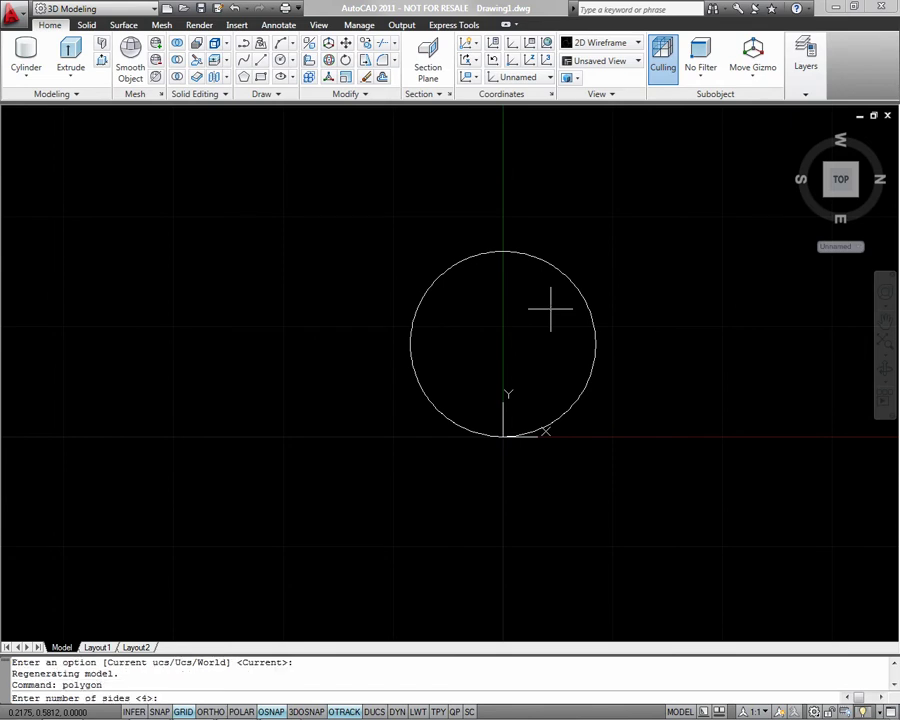
{"action": "type", "text": "6"}
{"action": "key", "text": "Return"}
{"action": "left_click", "coordinate": [508, 340]}
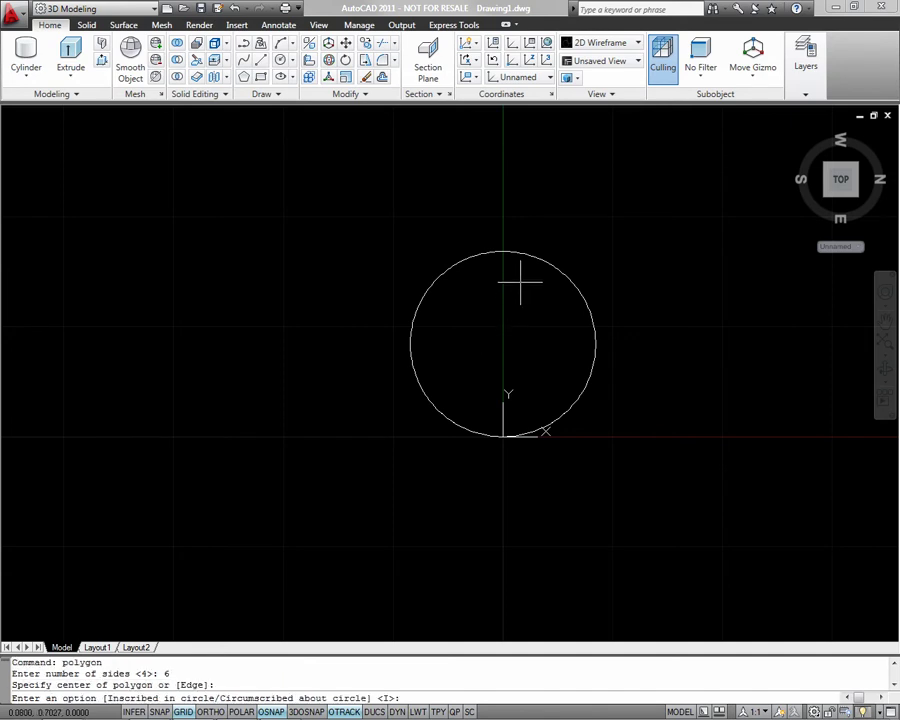
{"action": "key", "text": "Return"}
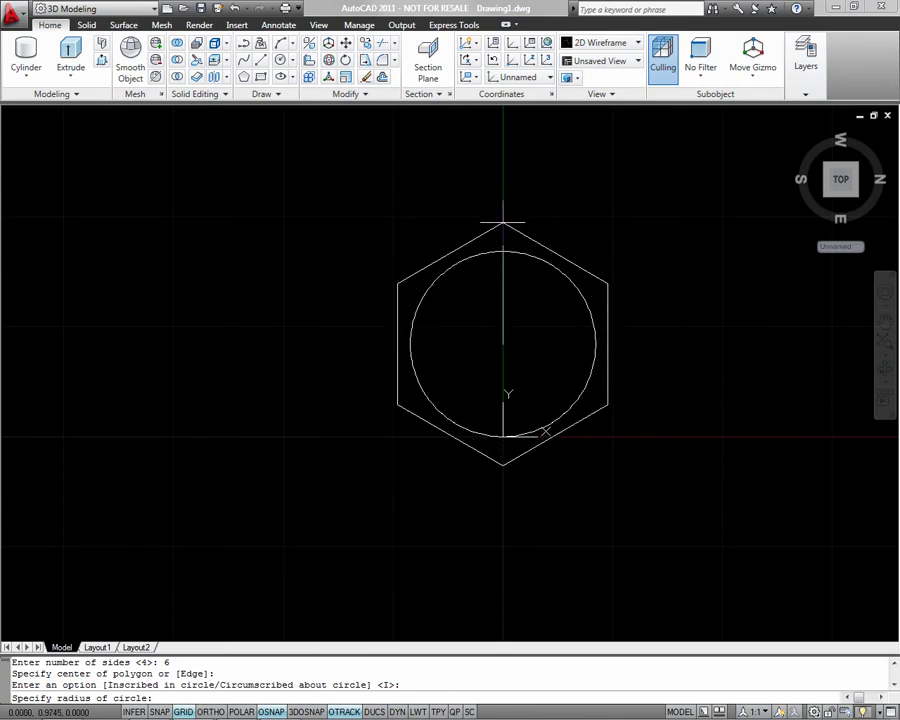
{"action": "key", "text": "F8"}
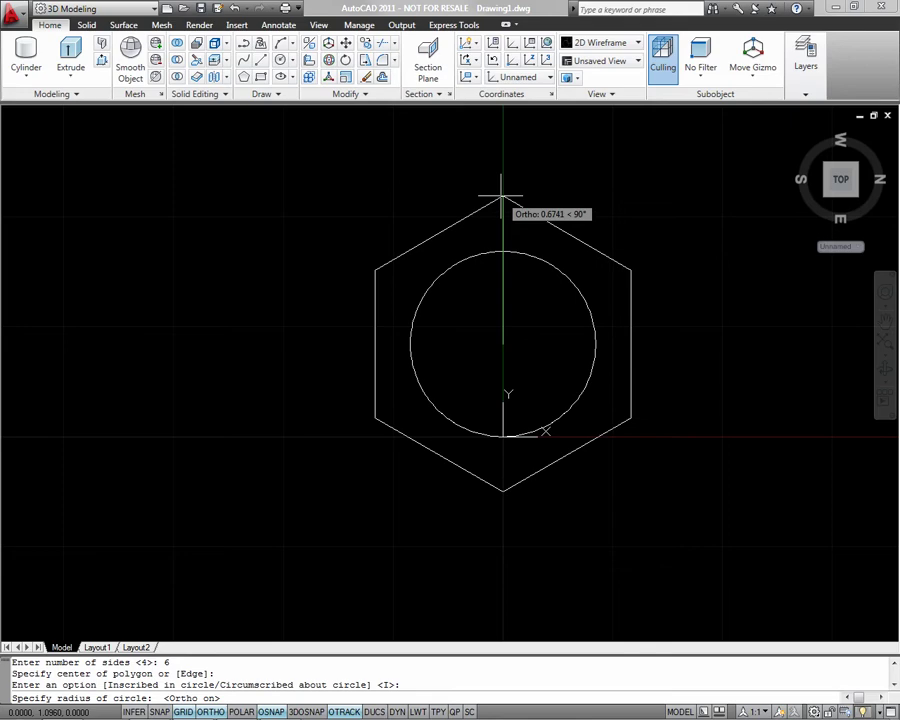
{"action": "left_click", "coordinate": [502, 196]}
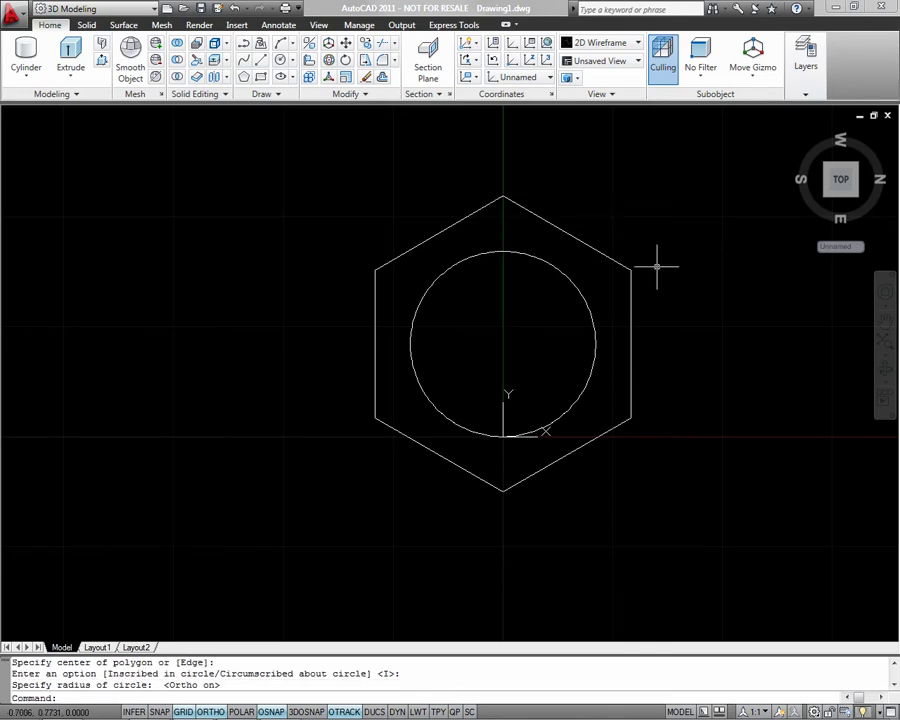
{"action": "middle_click_drag", "start_coordinate": [646, 397], "coordinate": [590, 309], "text": "shift"}
{"action": "scroll", "coordinate": [643, 349], "scroll_direction": "down", "scroll_amount": 3}
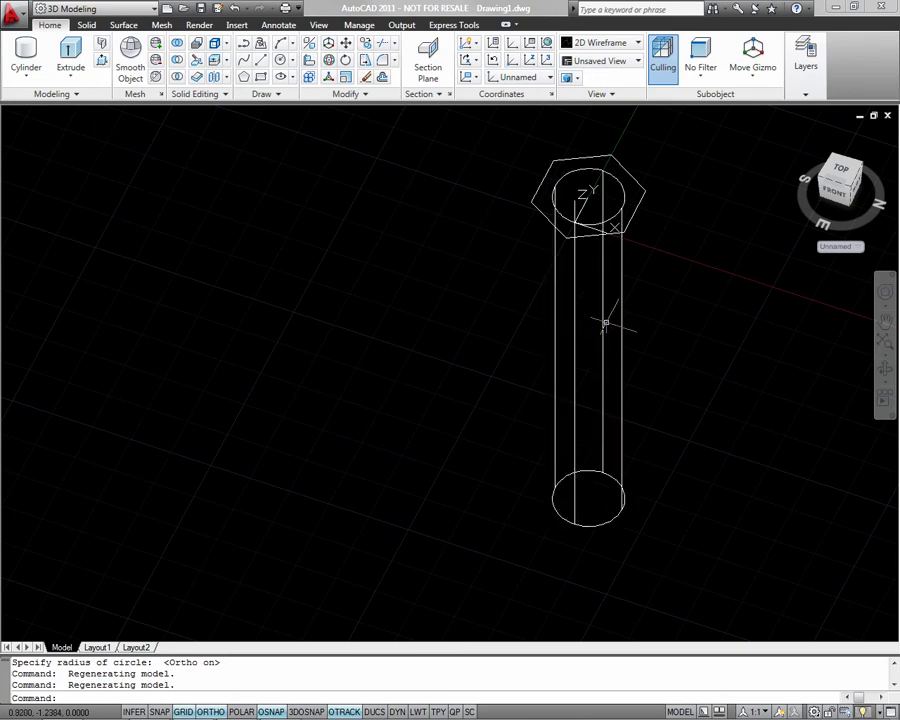
Extrude the hexagon into a solid bolt head, with object snap off while setting height
{"action": "left_click", "coordinate": [70, 50]}
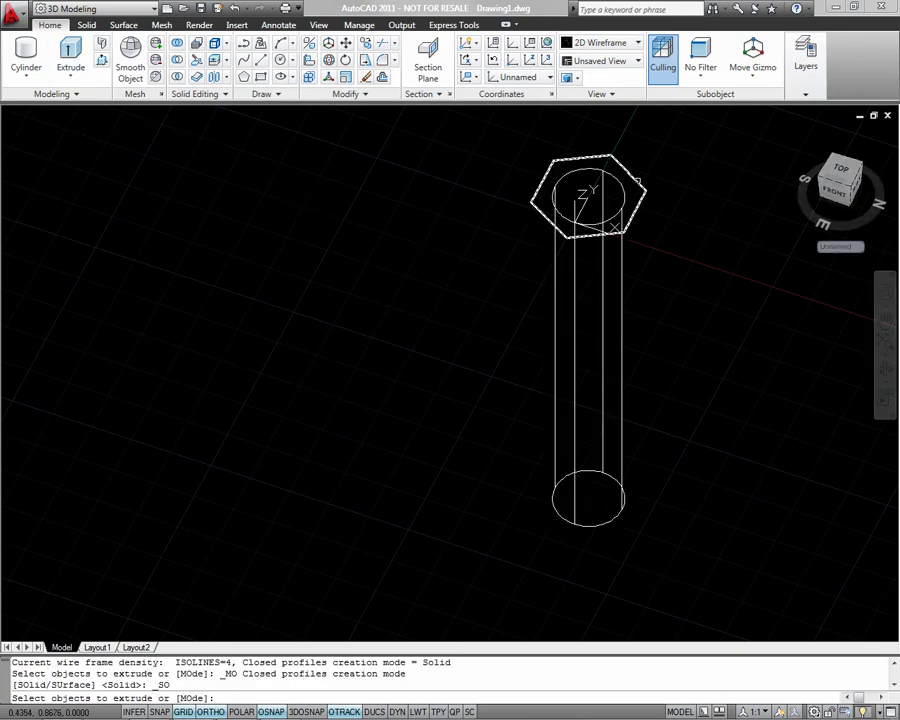
{"action": "left_click", "coordinate": [637, 182]}
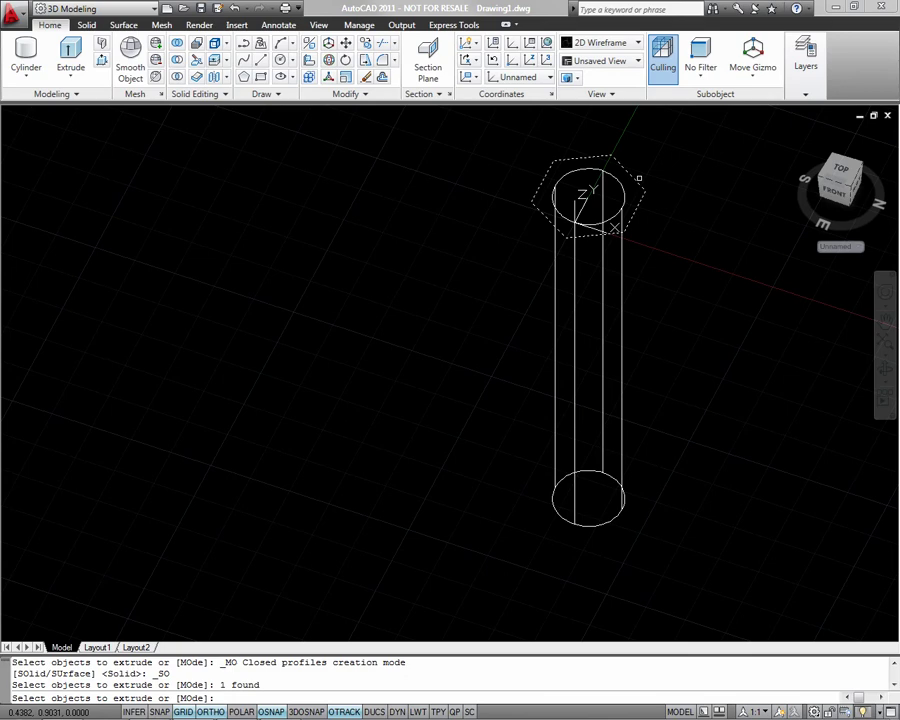
{"action": "key", "text": "Return"}
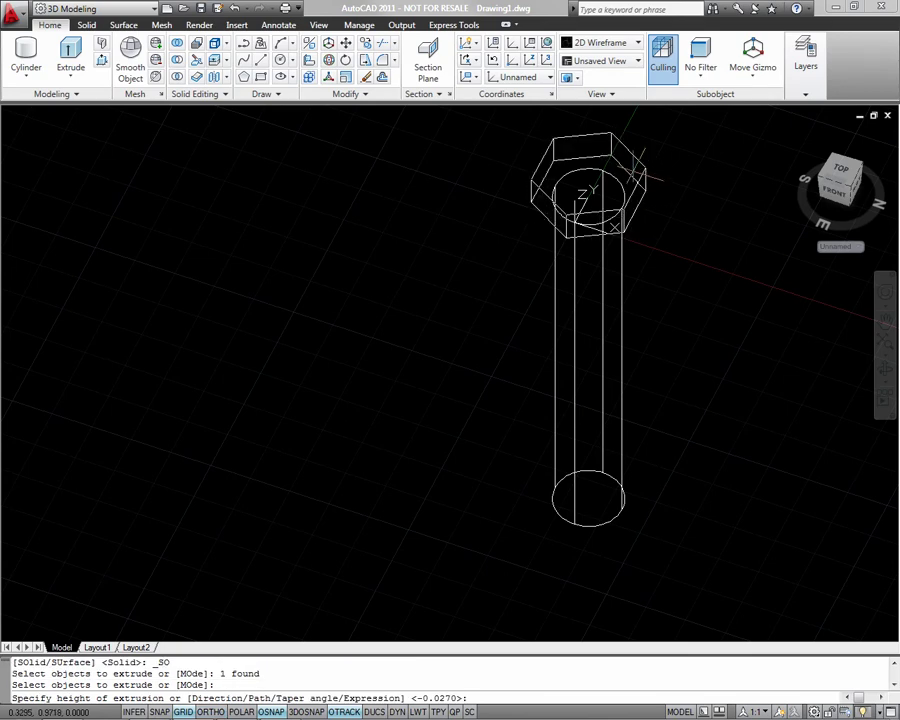
{"action": "key", "text": "F3"}
{"action": "left_click", "coordinate": [693, 313]}
Reset the UCS to World and reframe the view around the bolt
{"action": "type", "text": "ucs"}
{"action": "key", "text": "Return"}
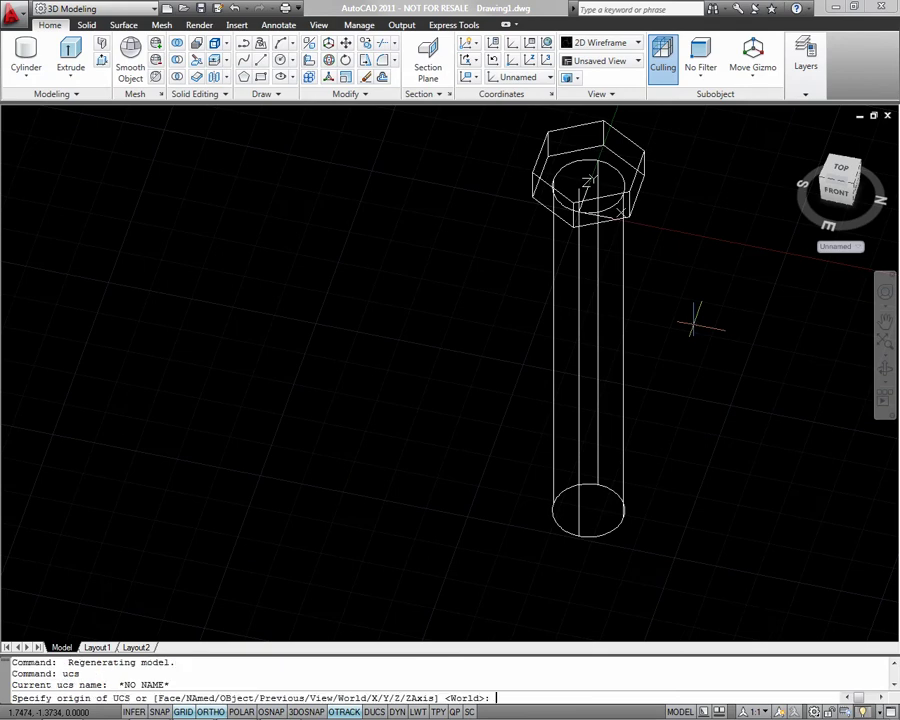
{"action": "type", "text": "w"}
{"action": "key", "text": "Return"}
{"action": "scroll", "coordinate": [720, 360], "scroll_direction": "down", "scroll_amount": 2}
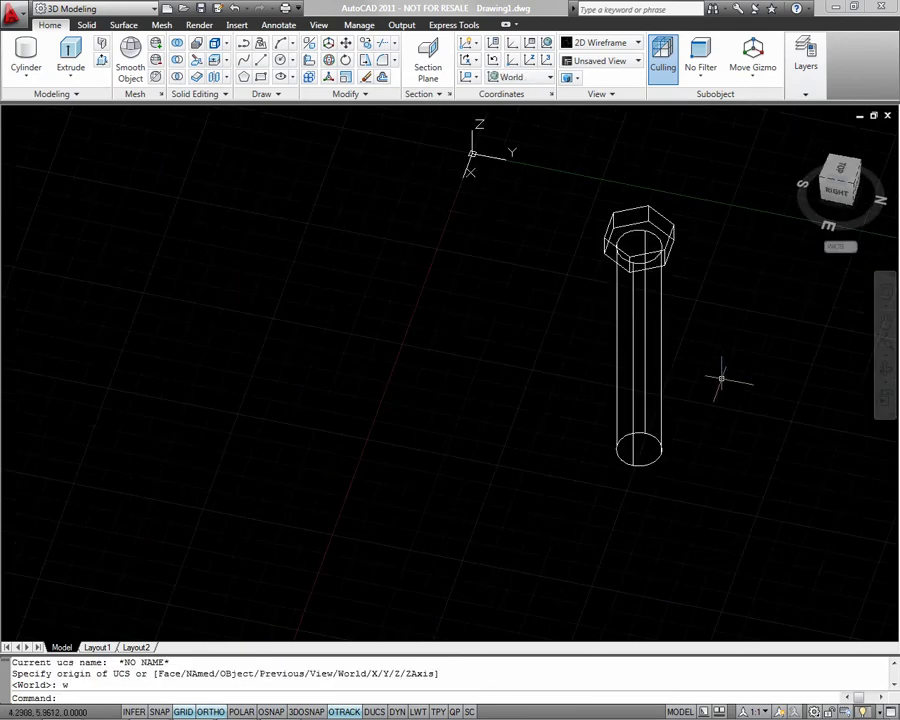
{"action": "middle_click_drag", "start_coordinate": [719, 376], "coordinate": [617, 310]}
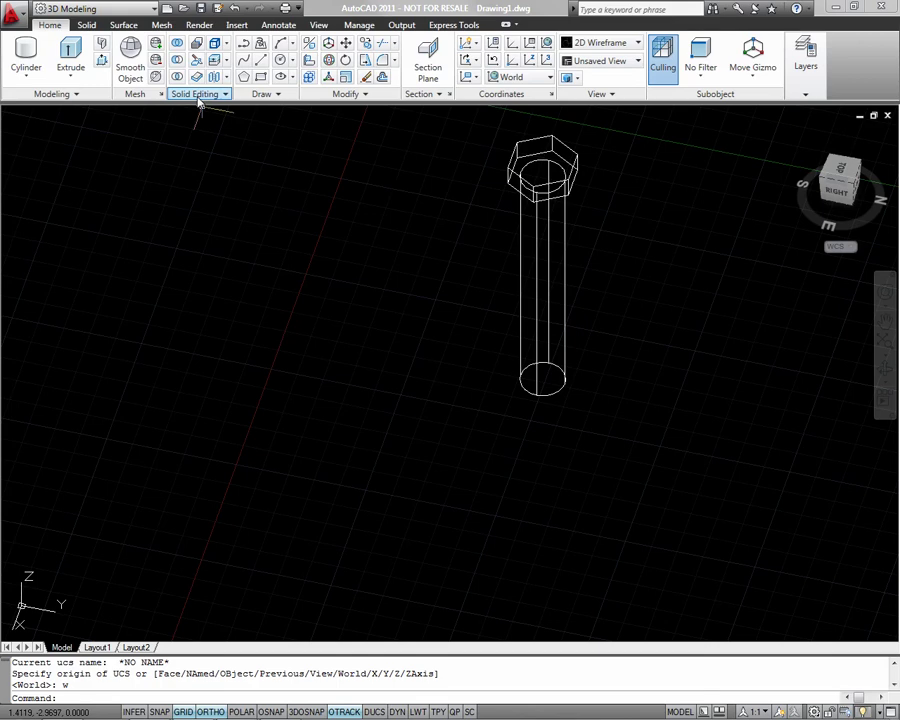
Union the hexagonal head and shaft via window selection, then begin the PLAN command
{"action": "left_click", "coordinate": [177, 46]}
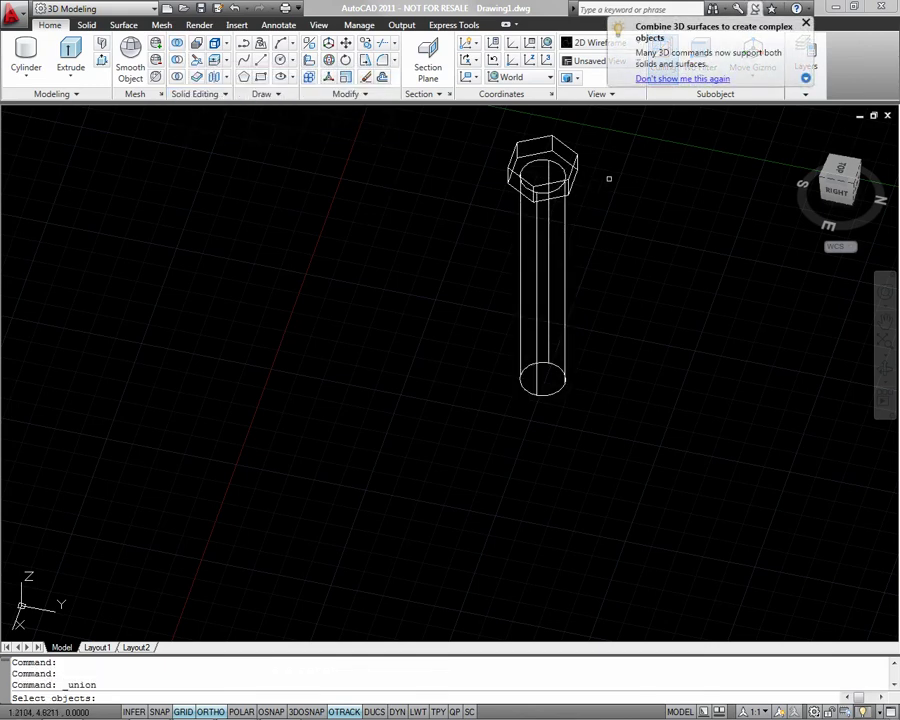
{"action": "left_click", "coordinate": [623, 147]}
{"action": "left_click", "coordinate": [504, 254]}
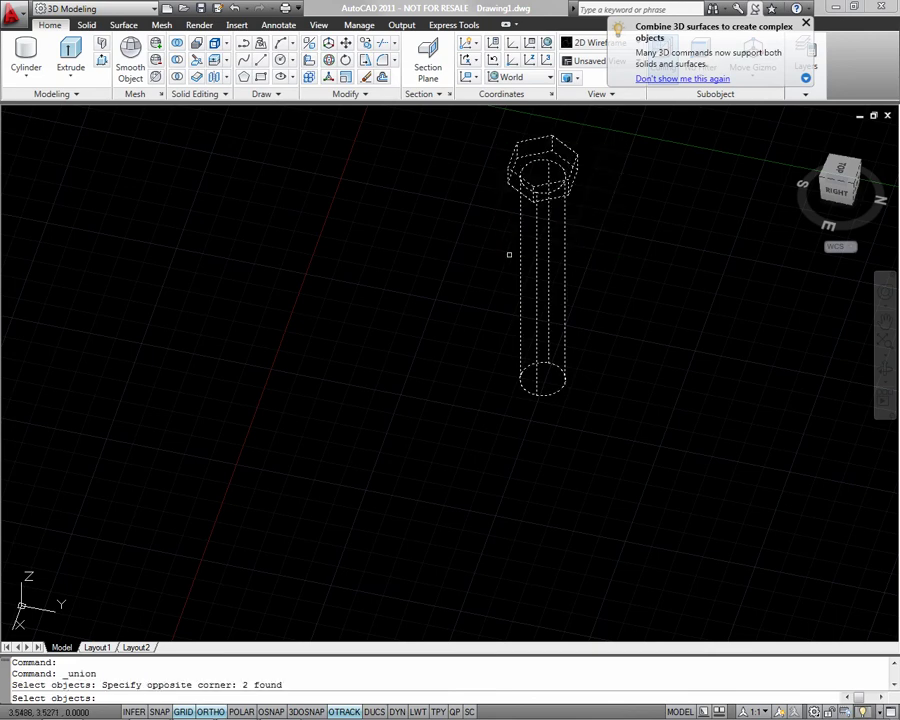
{"action": "key", "text": "Return"}
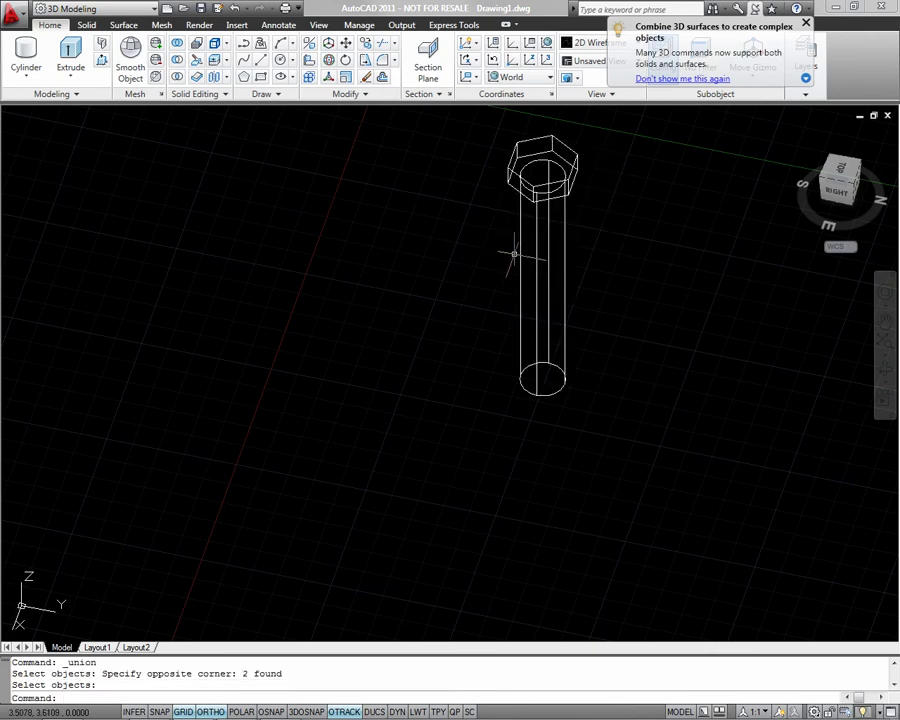
{"action": "left_click", "coordinate": [519, 257]}
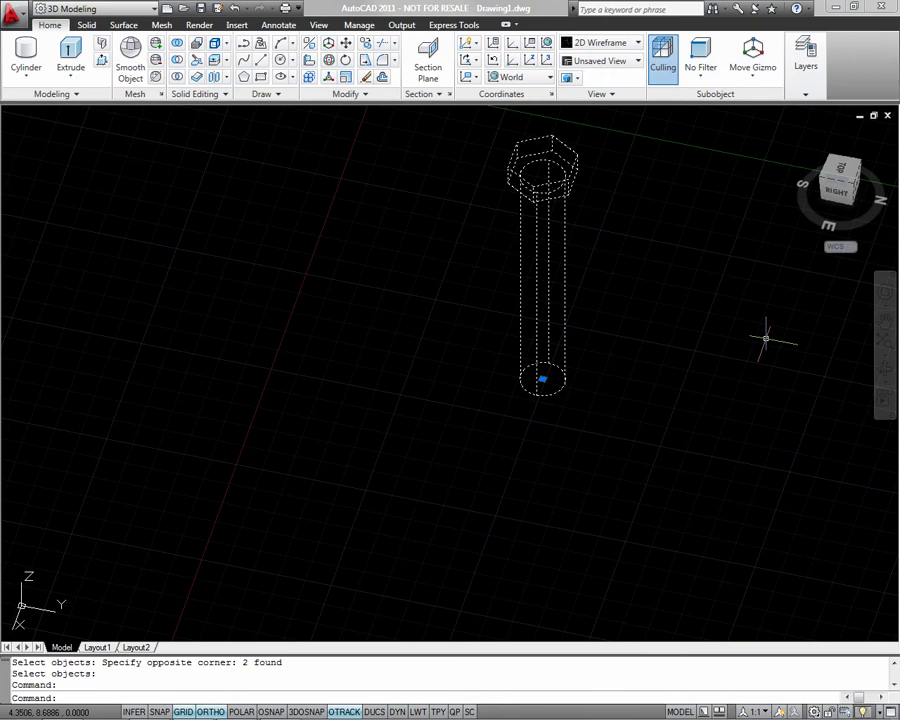
{"action": "key", "text": "Escape"}
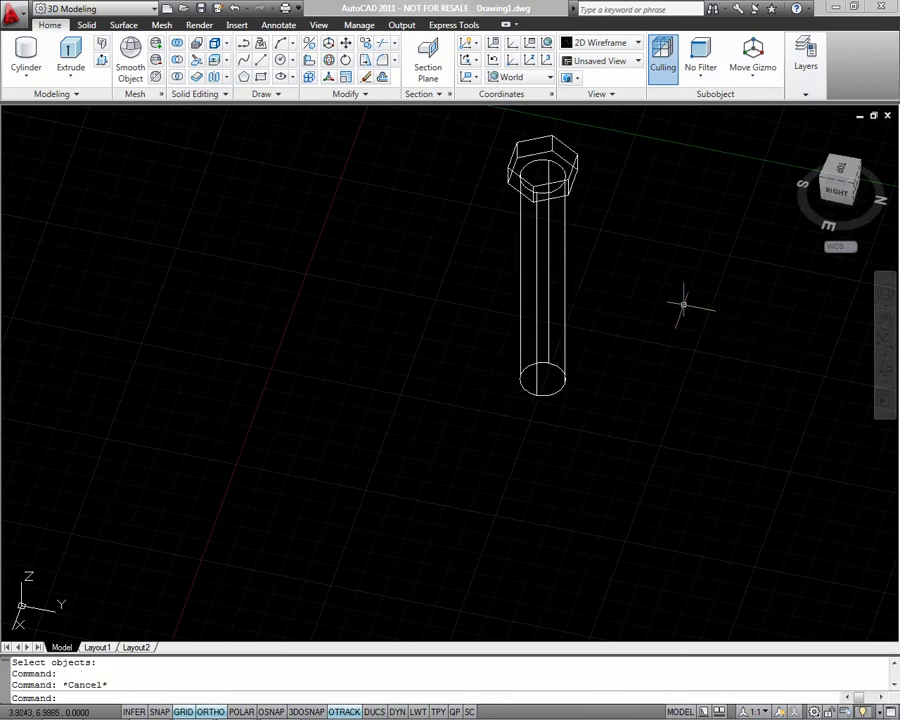
{"action": "type", "text": "plan"}
{"action": "key", "text": "Return"}
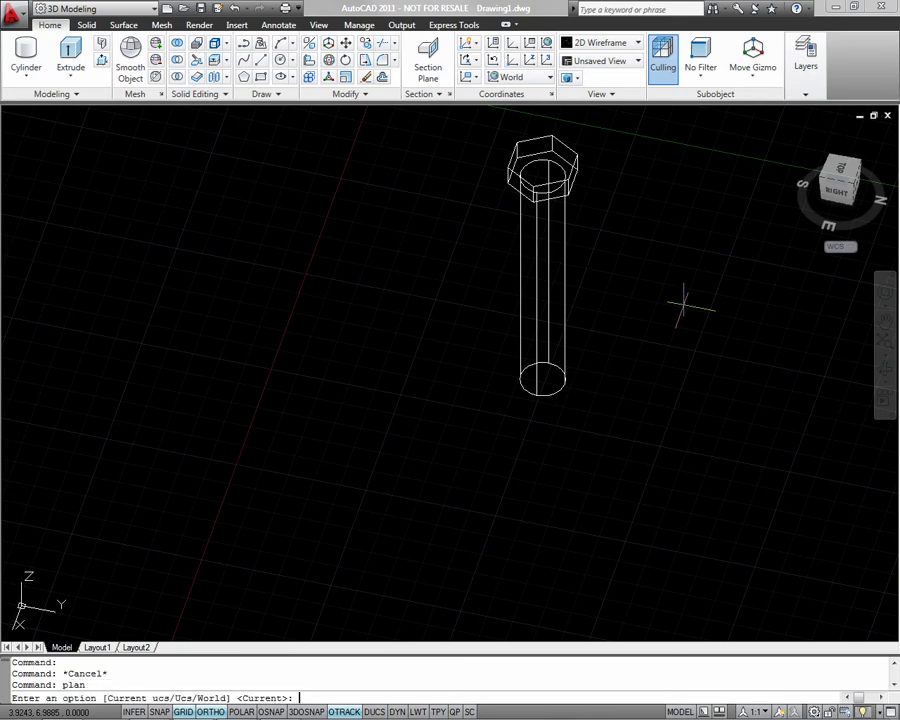
Switch to the World plan view of the bolt
{"action": "type", "text": "w"}
{"action": "key", "text": "Return"}
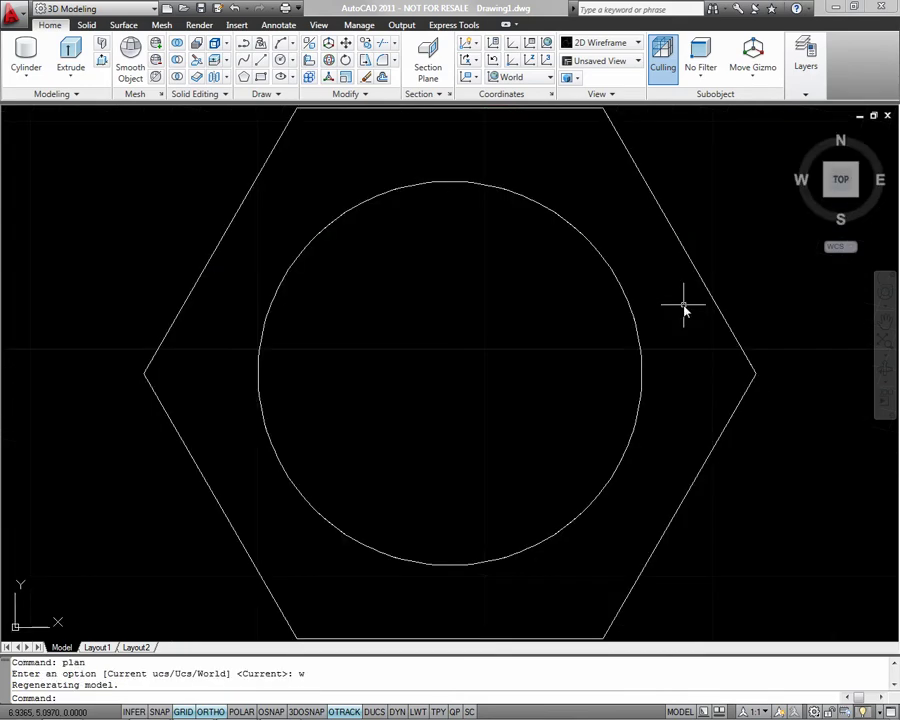
{"action": "scroll", "coordinate": [683, 310], "scroll_direction": "down", "scroll_amount": 4}
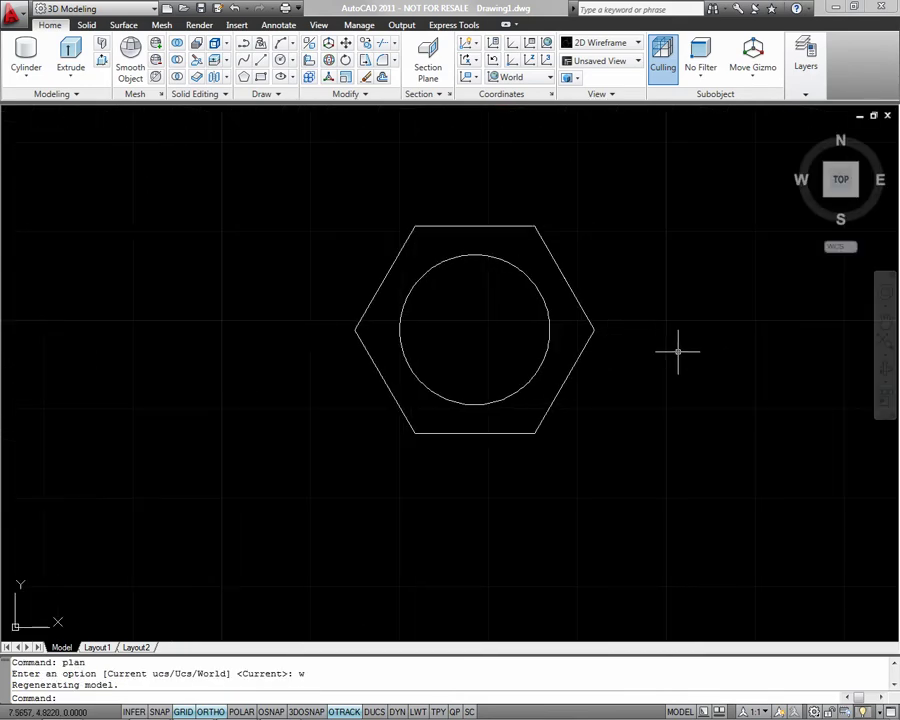
Draw a small closed triangular polyline right of the hexagon head as the thread profile
{"action": "type", "text": "pl"}
{"action": "key", "text": "Return"}
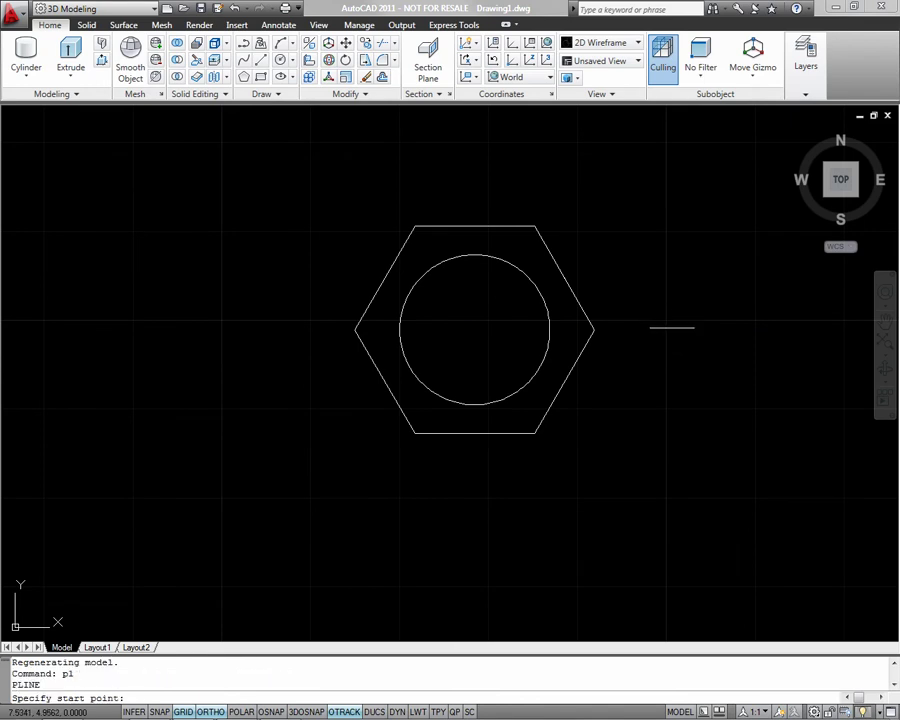
{"action": "left_click", "coordinate": [672, 325]}
{"action": "scroll", "coordinate": [673, 322], "scroll_direction": "up", "scroll_amount": 3}
{"action": "left_click", "coordinate": [651, 307]}
{"action": "key", "text": "F8"}
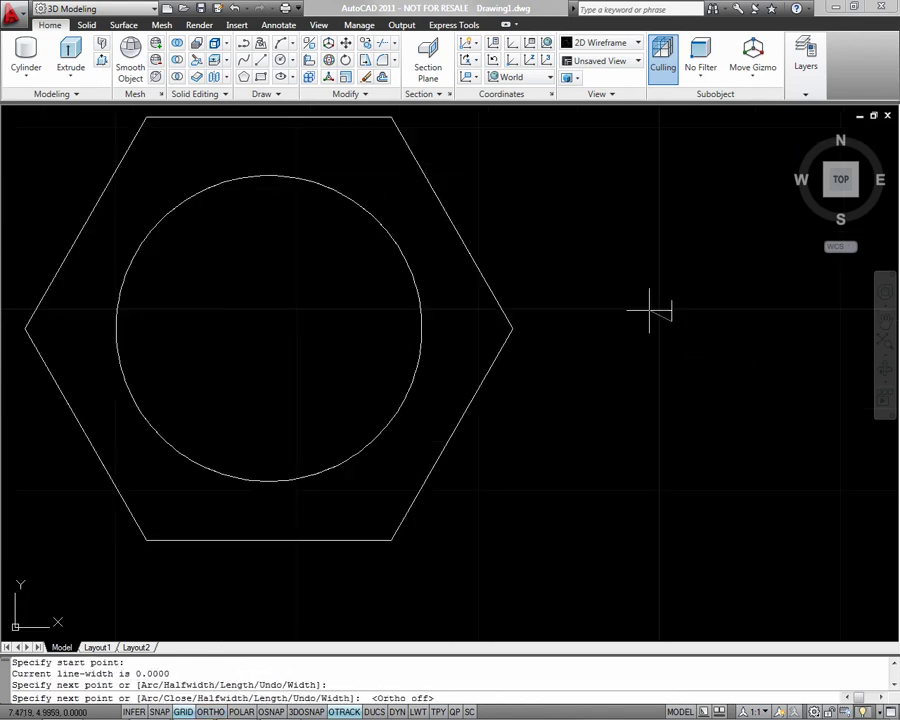
{"action": "key", "text": "F3"}
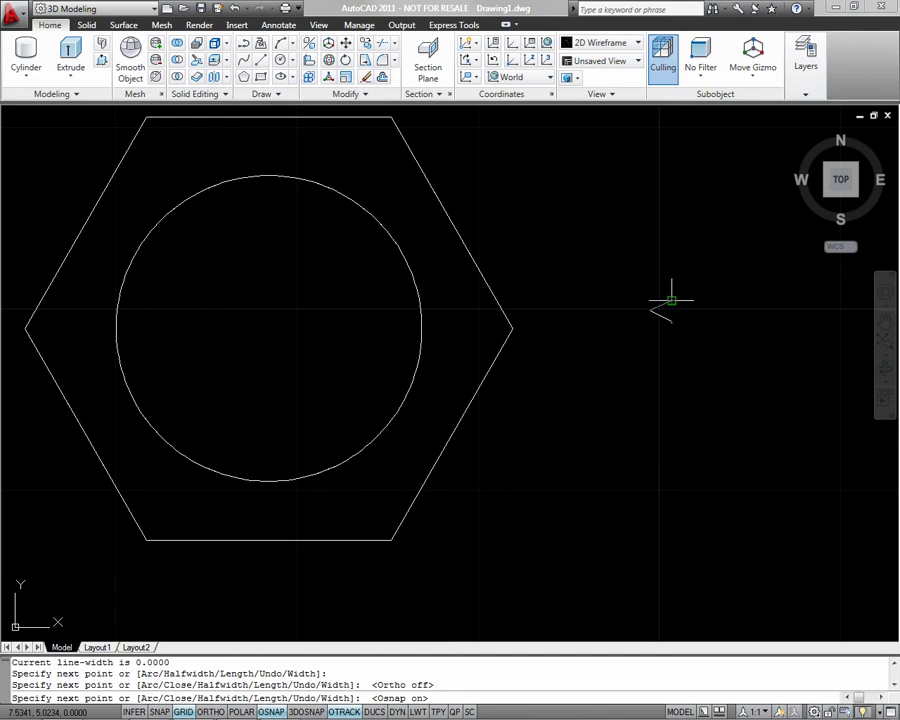
{"action": "key", "text": "Return"}
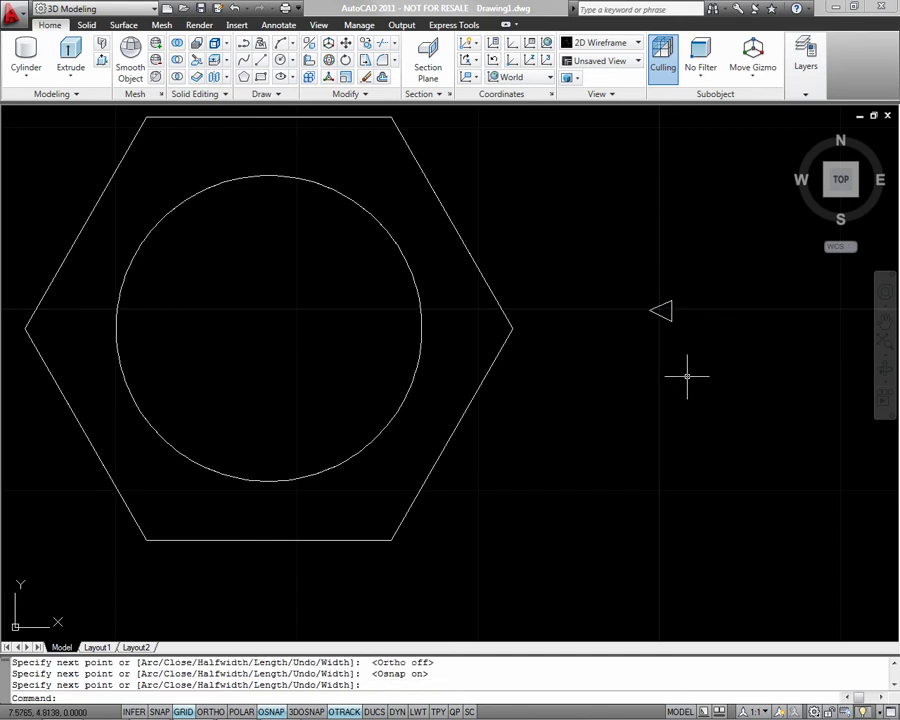
{"action": "key", "text": "ctrl+z"}
{"action": "left_click", "coordinate": [653, 388]}
{"action": "key", "text": "Escape"}
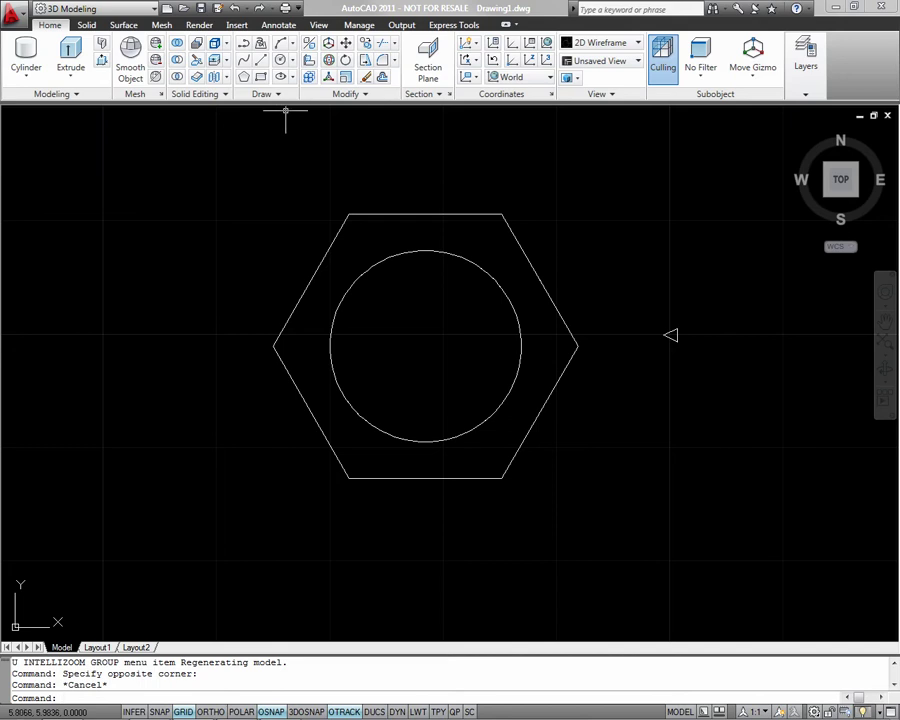
Start a helix on the shaft centre, with base and top radius snapped to the shaft quadrant
{"action": "left_click", "coordinate": [282, 100]}
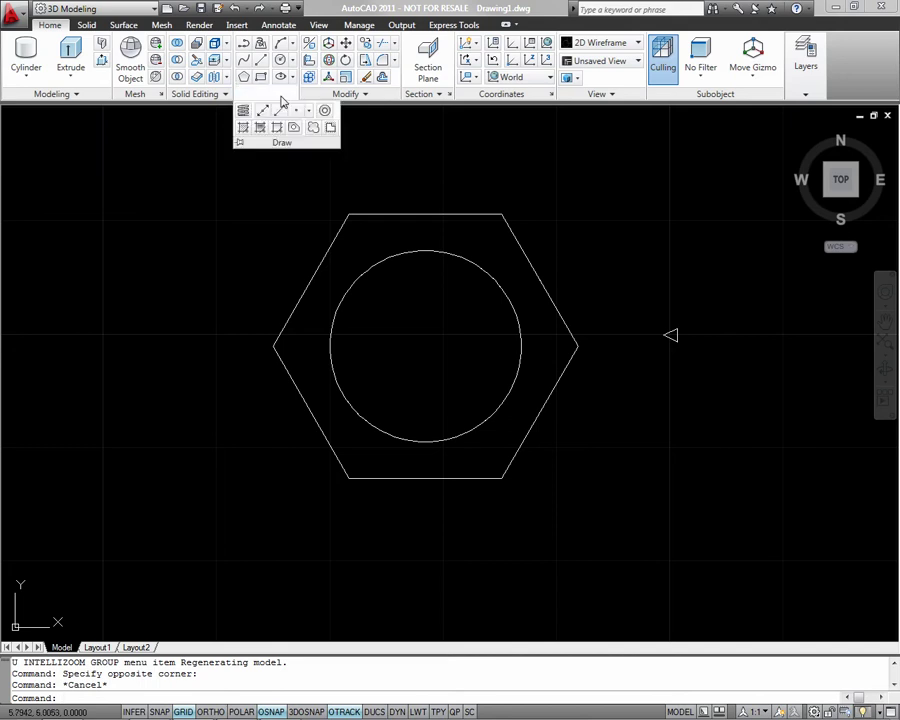
{"action": "left_click", "coordinate": [250, 118]}
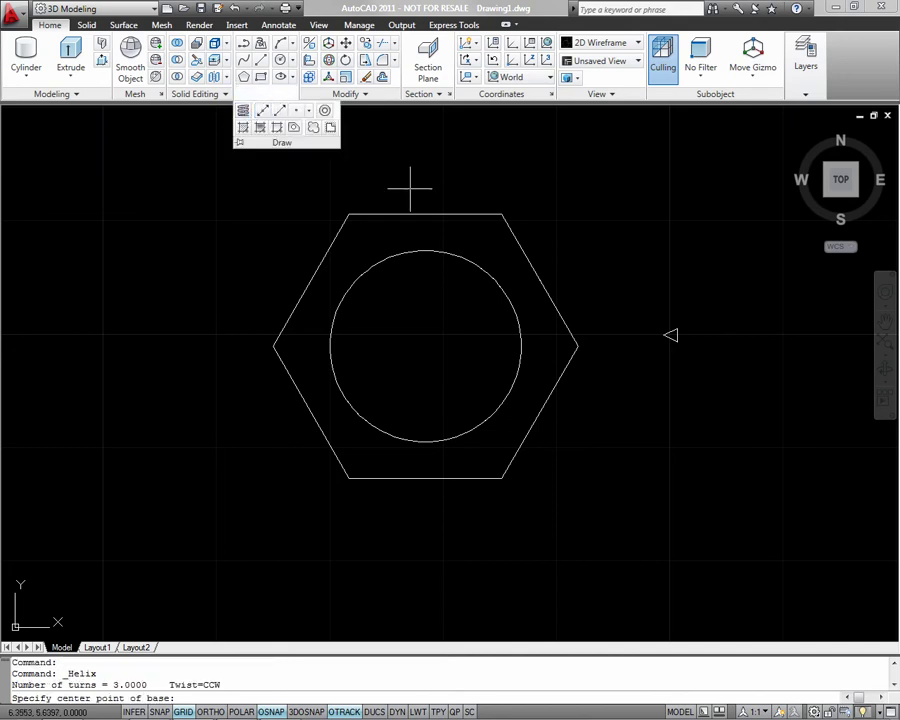
{"action": "left_click", "coordinate": [425, 345]}
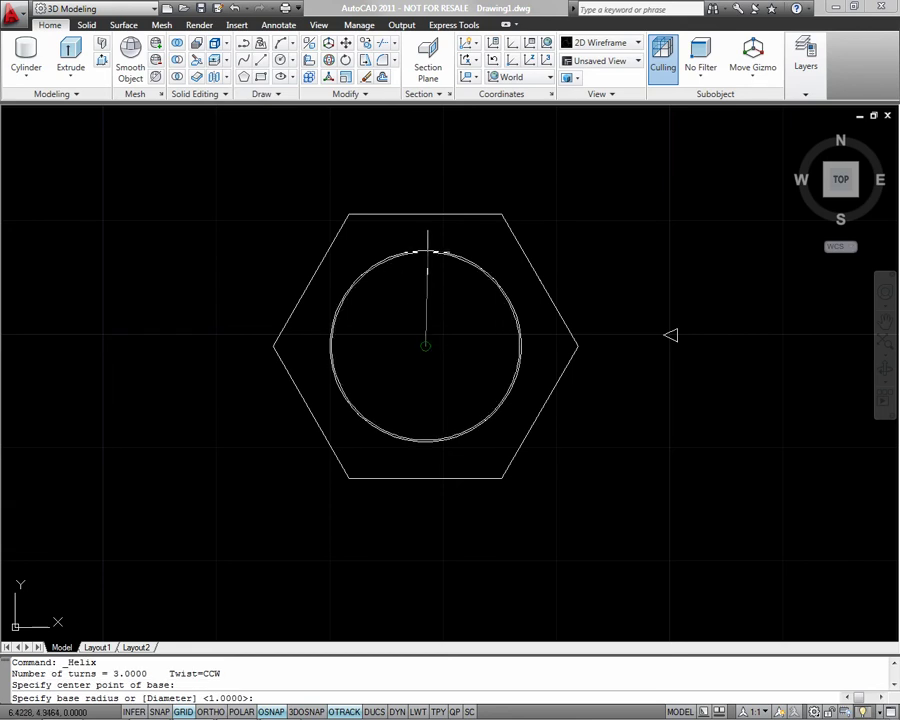
{"action": "type", "text": "qua"}
{"action": "key", "text": "Return"}
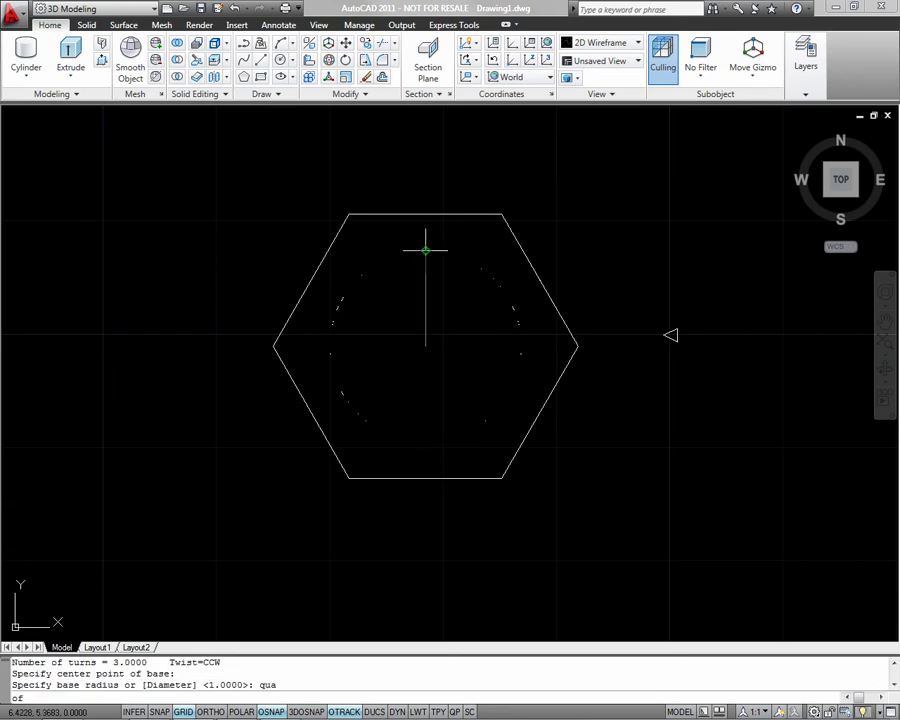
{"action": "left_click", "coordinate": [425, 250]}
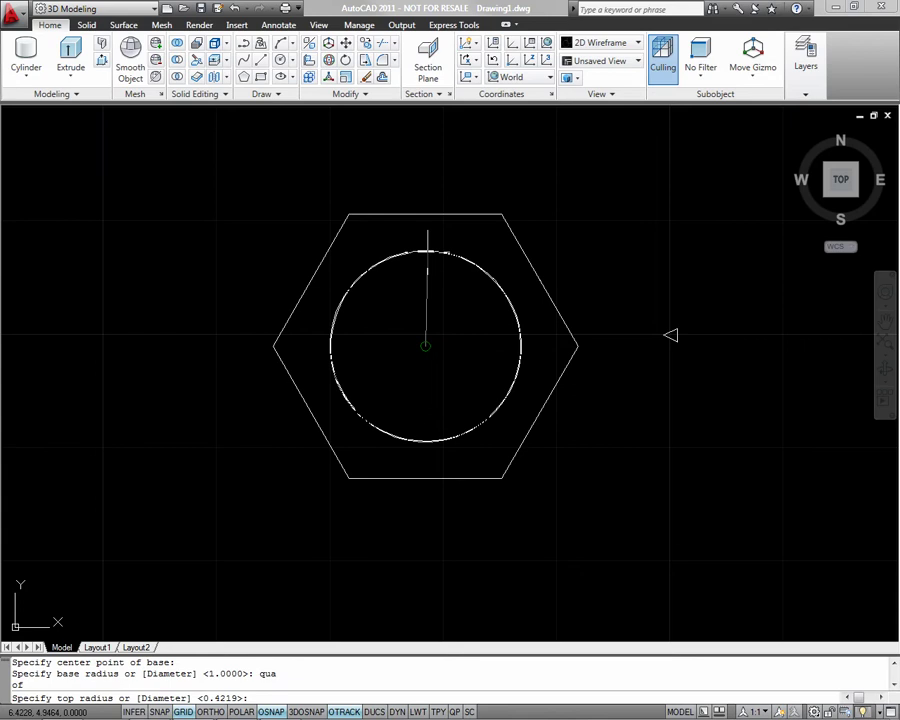
{"action": "key", "text": "Return"}
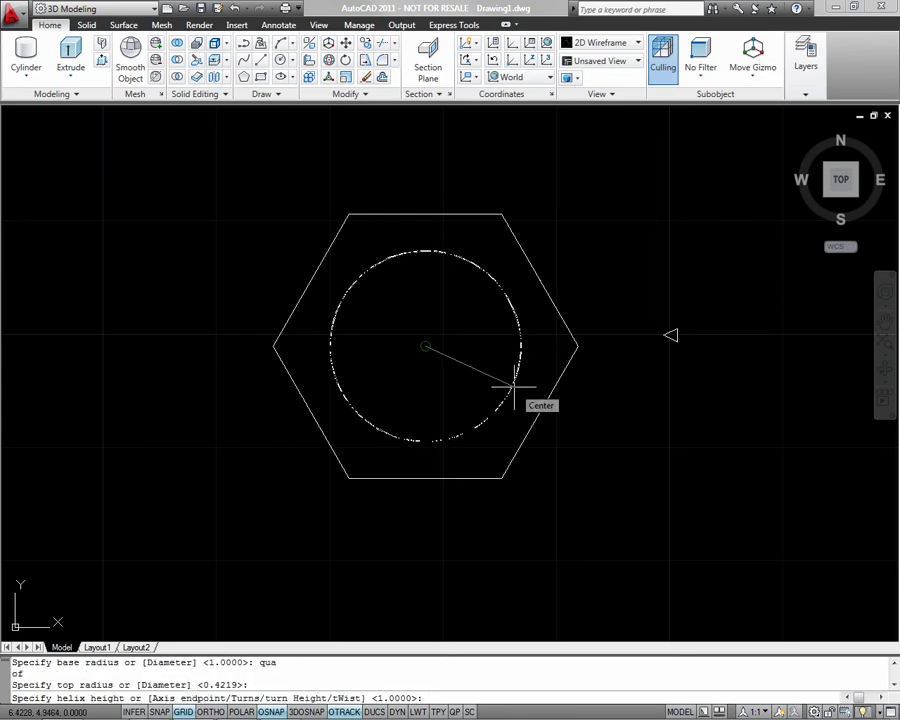
Give the helix 20 turns and view it in 3D while setting its height
{"action": "type", "text": "t"}
{"action": "key", "text": "Return"}
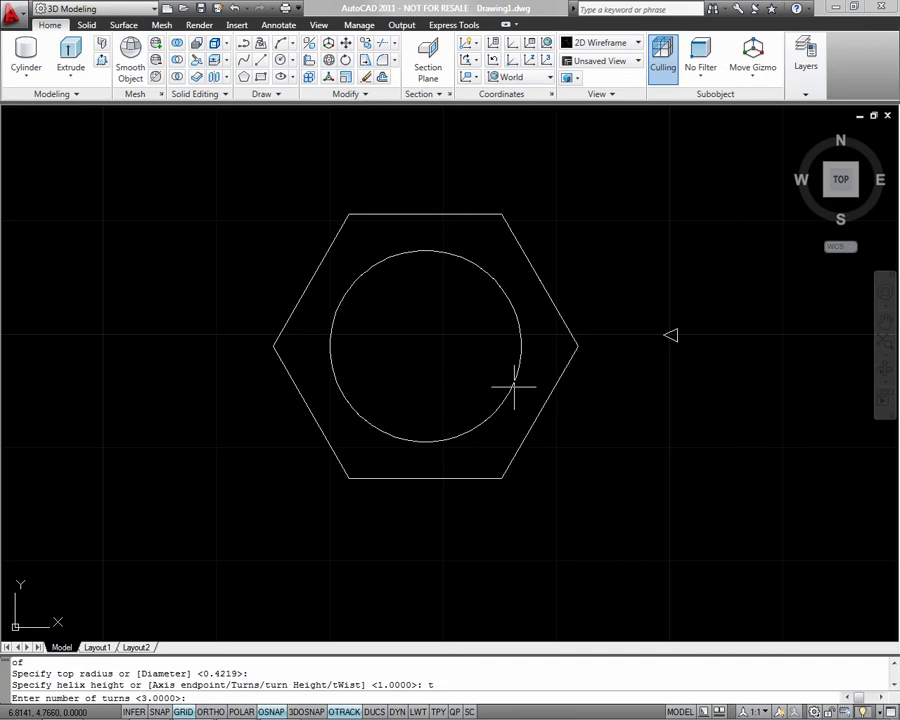
{"action": "type", "text": "20"}
{"action": "key", "text": "Return"}
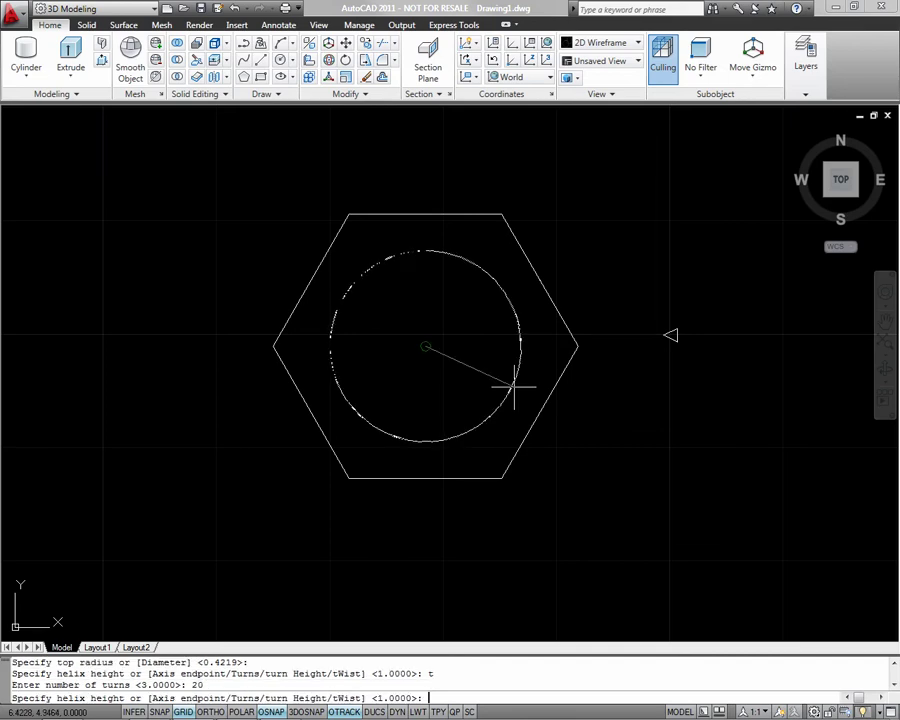
{"action": "middle_click_drag", "start_coordinate": [512, 412], "coordinate": [470, 300], "text": "shift"}
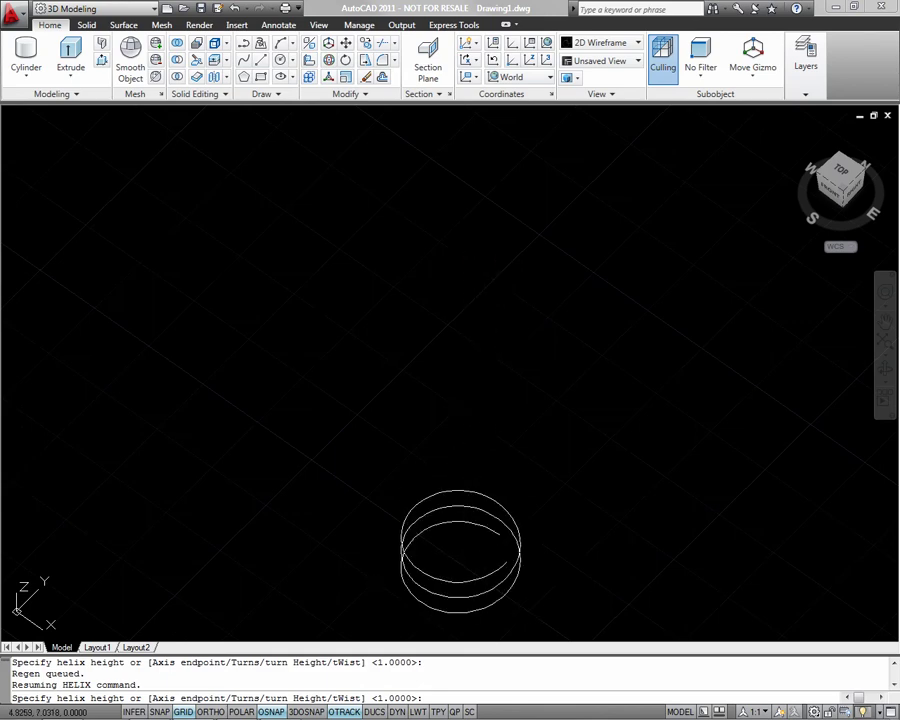
Finish the helix and stretch its top grip up to the head's centre, spanning the full shaft
{"action": "left_click", "coordinate": [476, 258]}
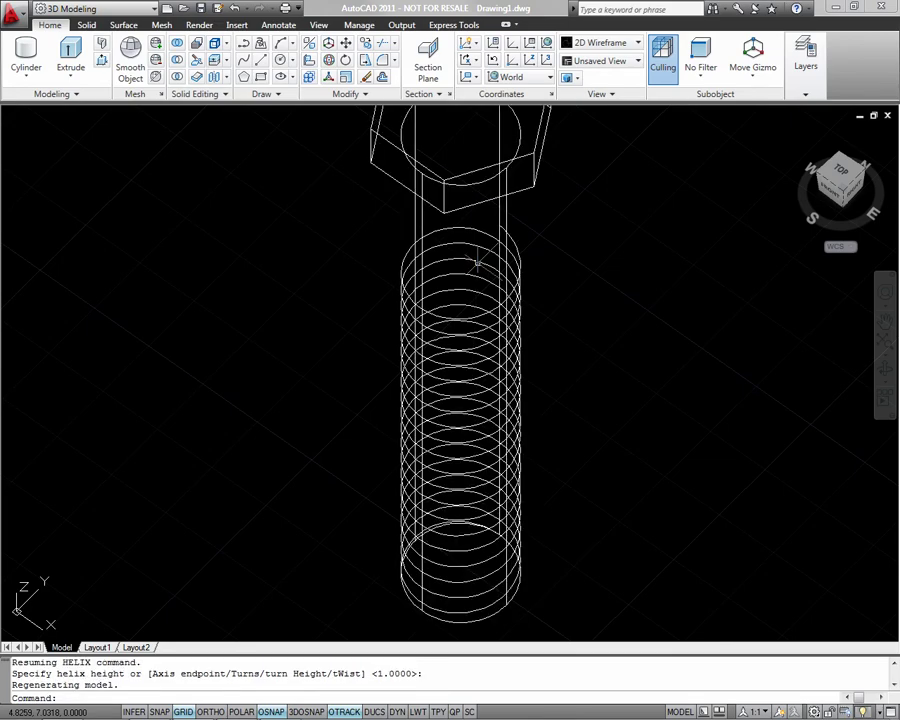
{"action": "scroll", "coordinate": [520, 320], "scroll_direction": "down", "scroll_amount": 3}
{"action": "mouse_move", "coordinate": [520, 320]}
{"action": "middle_mouse_down", "text": "shift"}
{"action": "mouse_move", "coordinate": [540, 402]}
{"action": "mouse_move", "coordinate": [531, 326]}
{"action": "middle_mouse_up", "text": "shift"}
{"action": "key", "text": "Escape"}
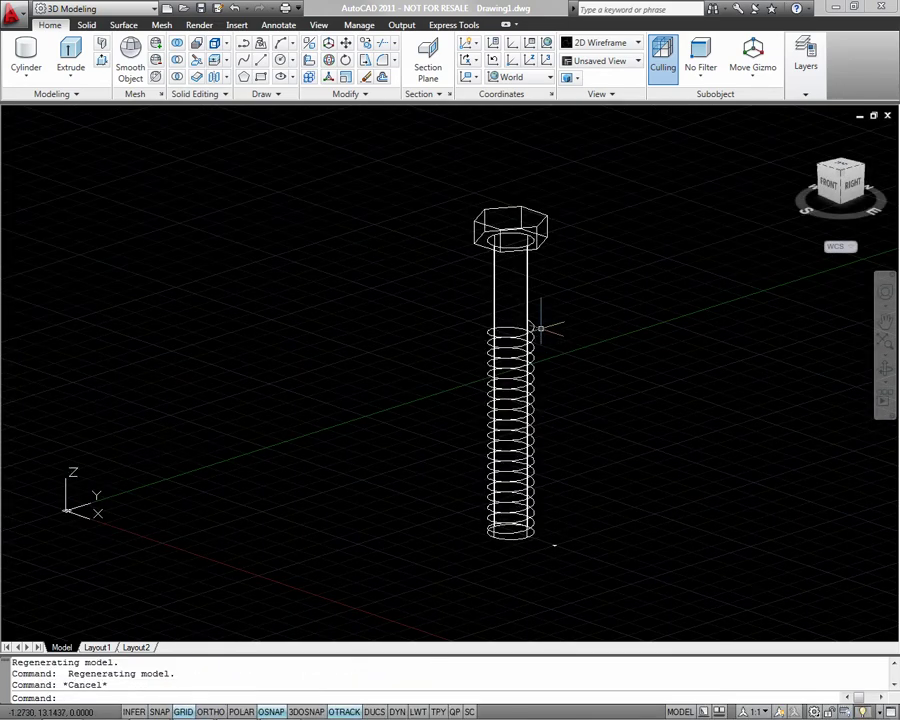
{"action": "left_click", "coordinate": [535, 328]}
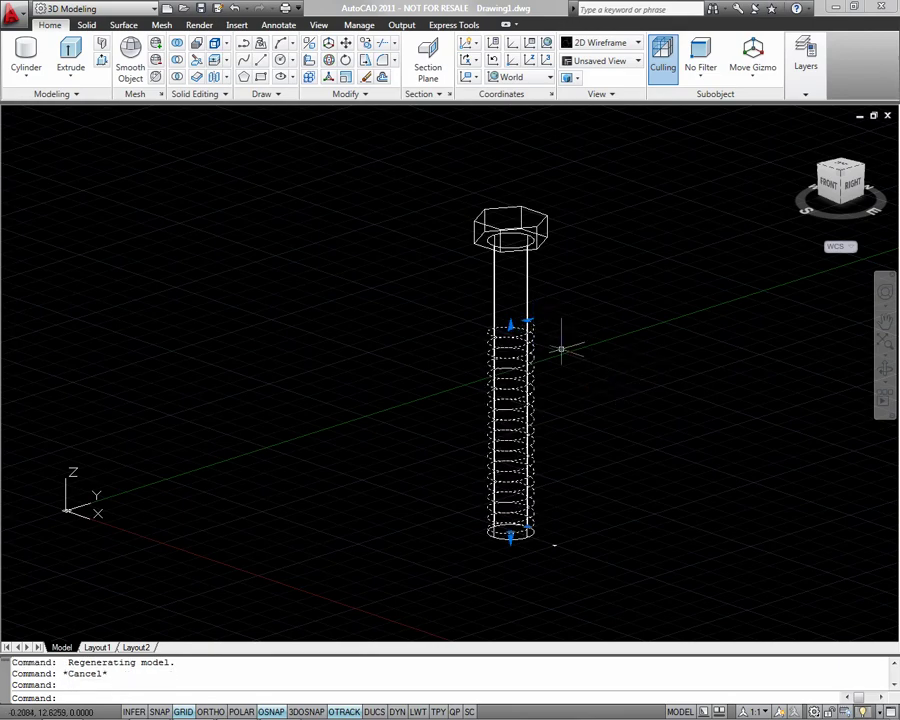
{"action": "left_click", "coordinate": [510, 325]}
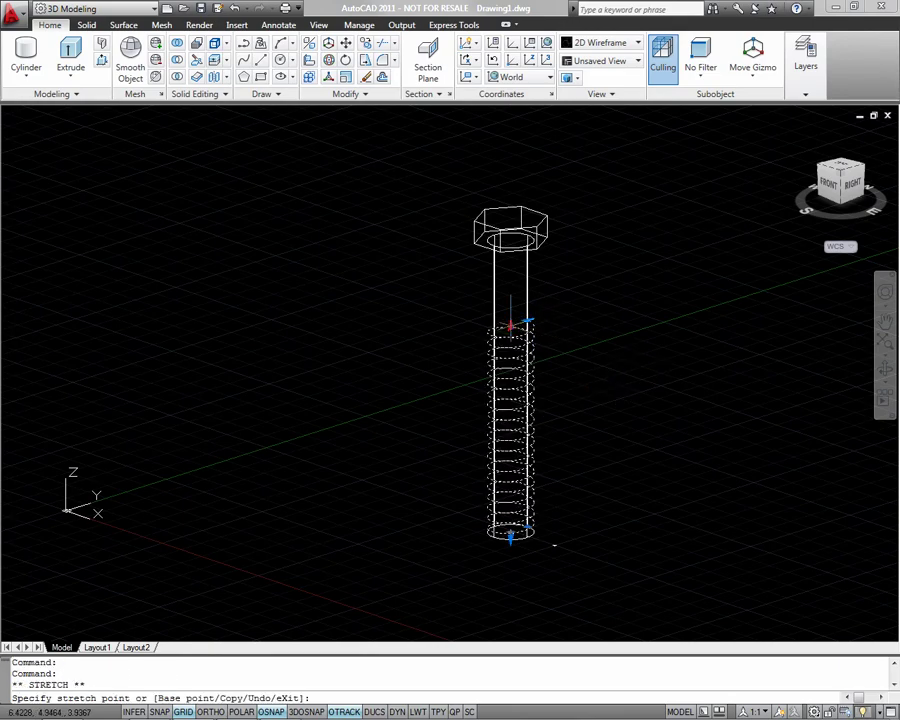
{"action": "left_click", "coordinate": [510, 240]}
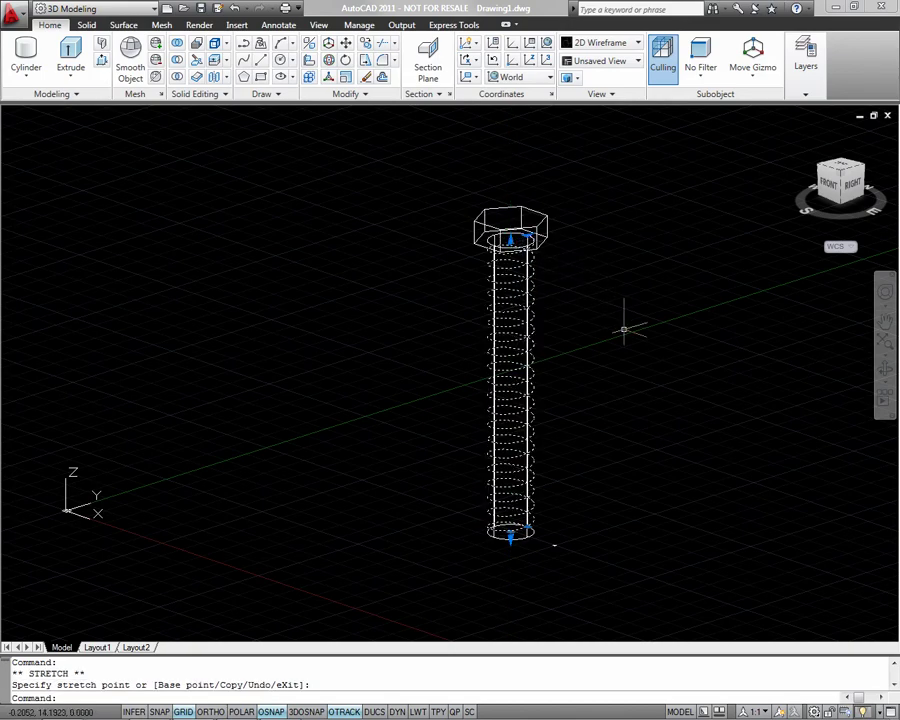
{"action": "key", "text": "Escape"}
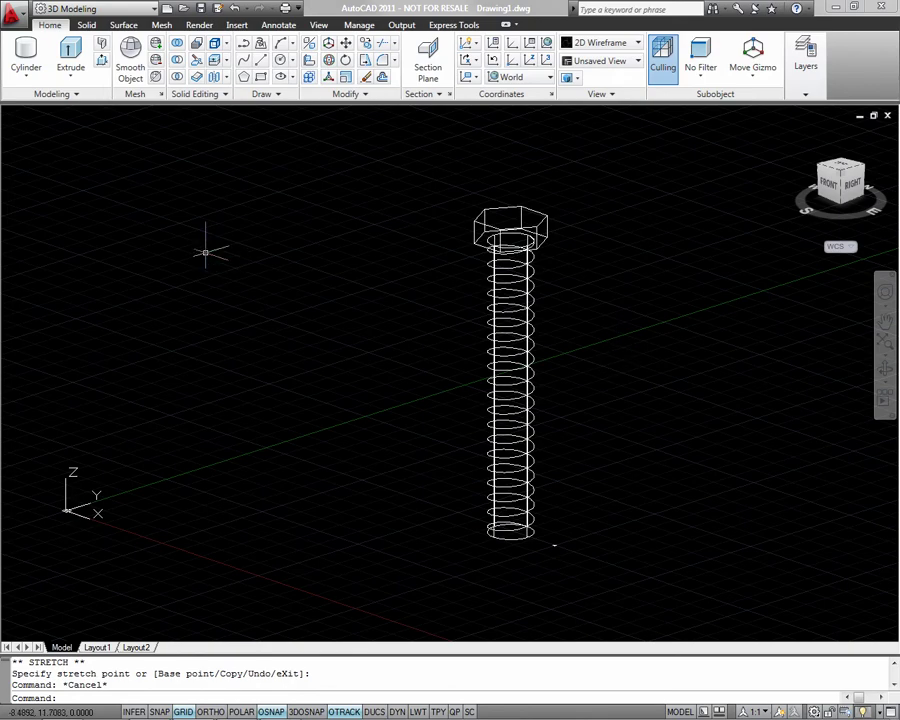
{"action": "left_click", "coordinate": [87, 26]}
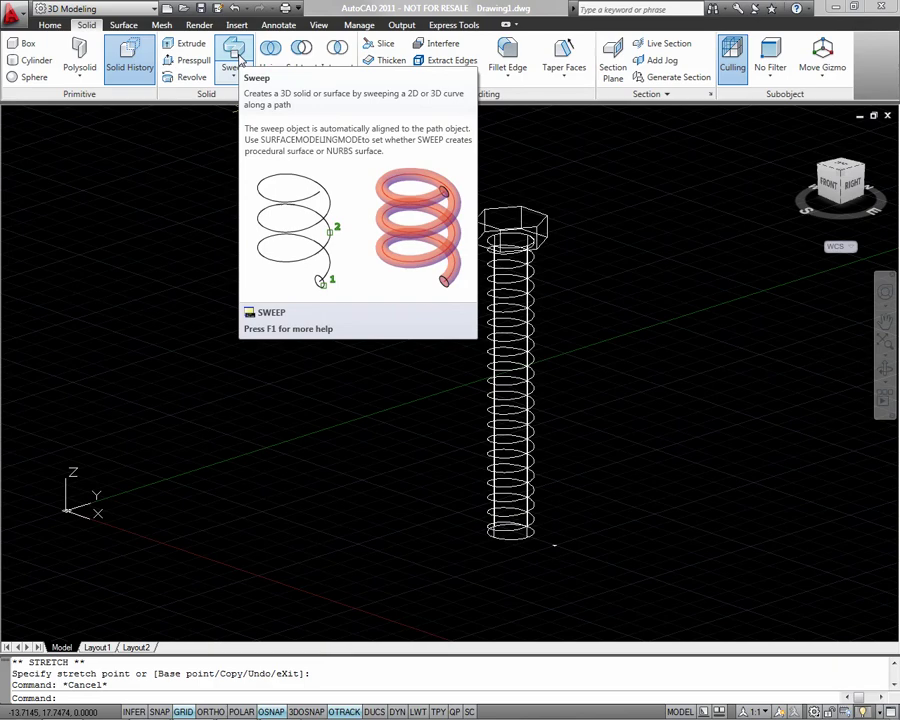
Sweep the triangular thread profile along the helix, with its base point at the triangle's corner
{"action": "left_click", "coordinate": [235, 55]}
{"action": "scroll", "coordinate": [470, 454], "scroll_direction": "up", "scroll_amount": 5}
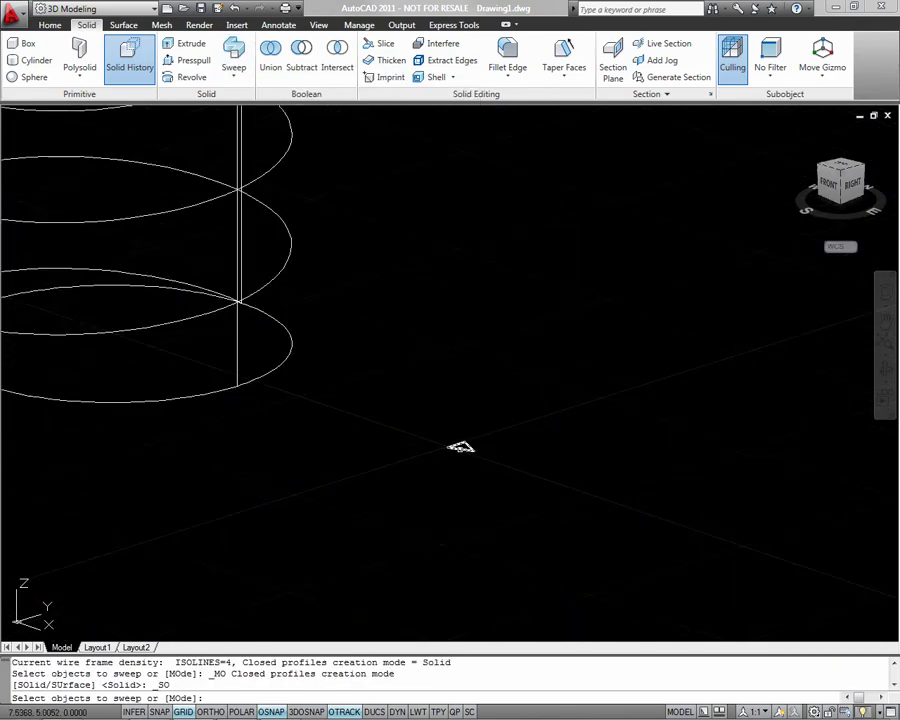
{"action": "left_click", "coordinate": [457, 446]}
{"action": "key", "text": "Return"}
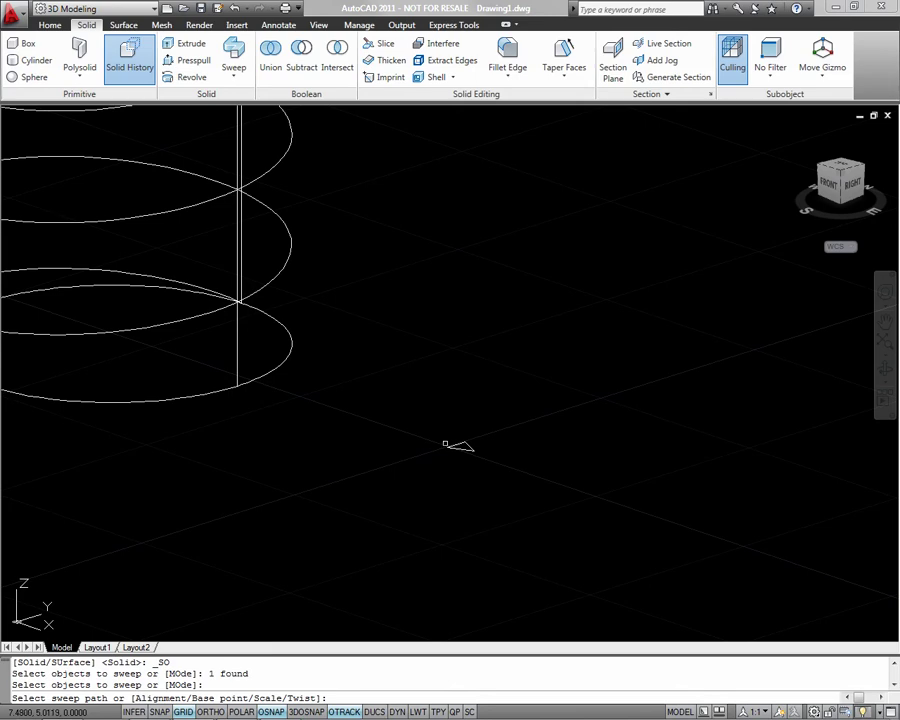
{"action": "type", "text": "b"}
{"action": "key", "text": "Return"}
{"action": "left_click", "coordinate": [457, 446]}
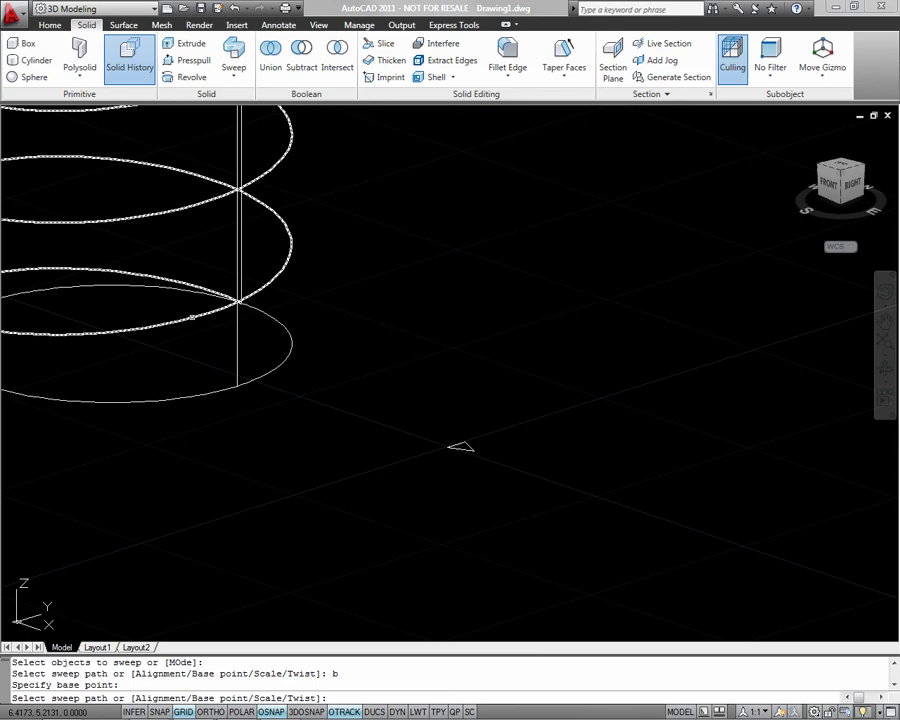
{"action": "left_click", "coordinate": [192, 318]}
{"action": "scroll", "coordinate": [213, 323], "scroll_direction": "down", "scroll_amount": 1}
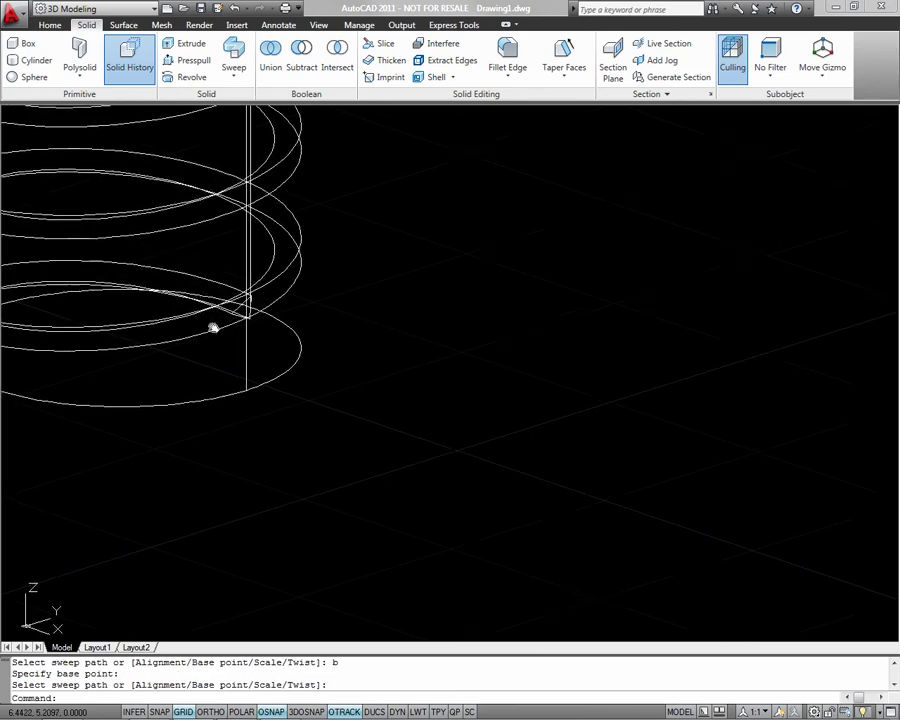
{"action": "middle_click_drag", "start_coordinate": [213, 323], "coordinate": [452, 504]}
{"action": "scroll", "coordinate": [446, 454], "scroll_direction": "down", "scroll_amount": 2}
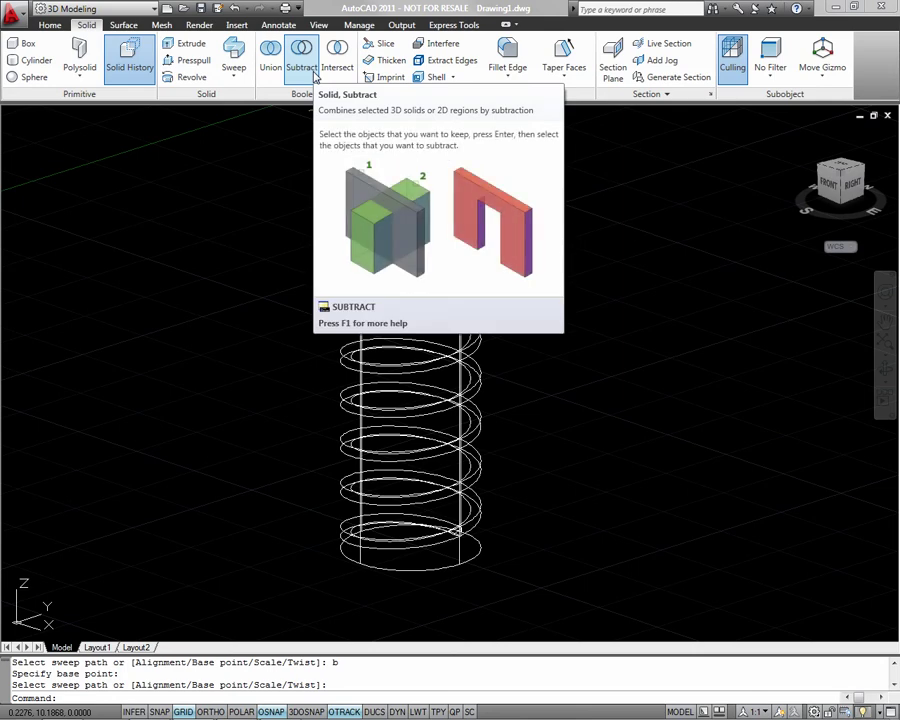
Subtract the swept thread coil from the shaft cylinder, keeping the cylinder
{"action": "left_click", "coordinate": [313, 73]}
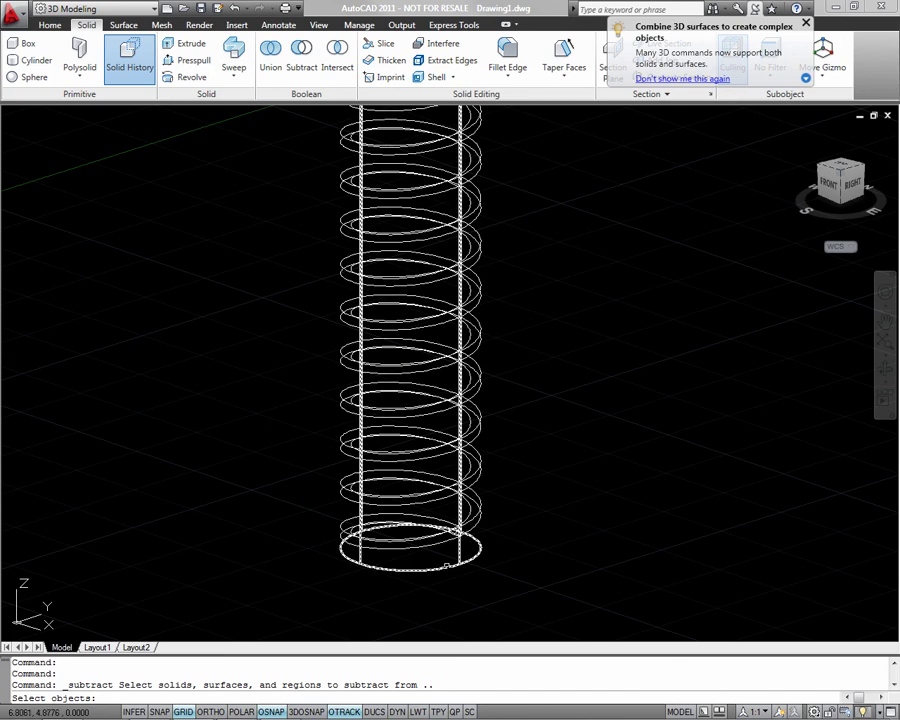
{"action": "left_click", "coordinate": [446, 566]}
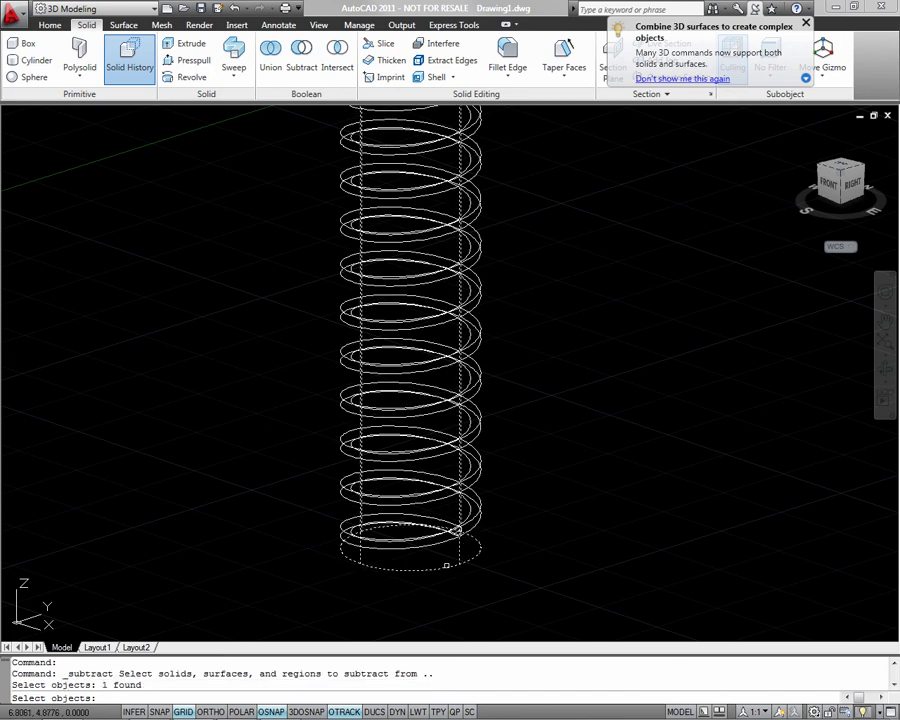
{"action": "key", "text": "Return"}
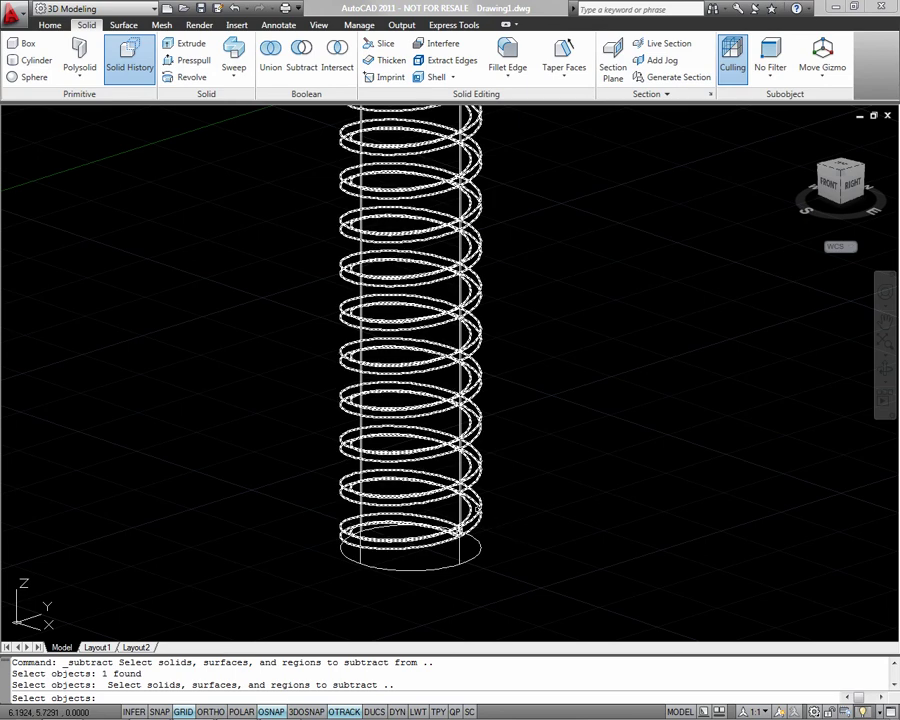
{"action": "left_click", "coordinate": [478, 470]}
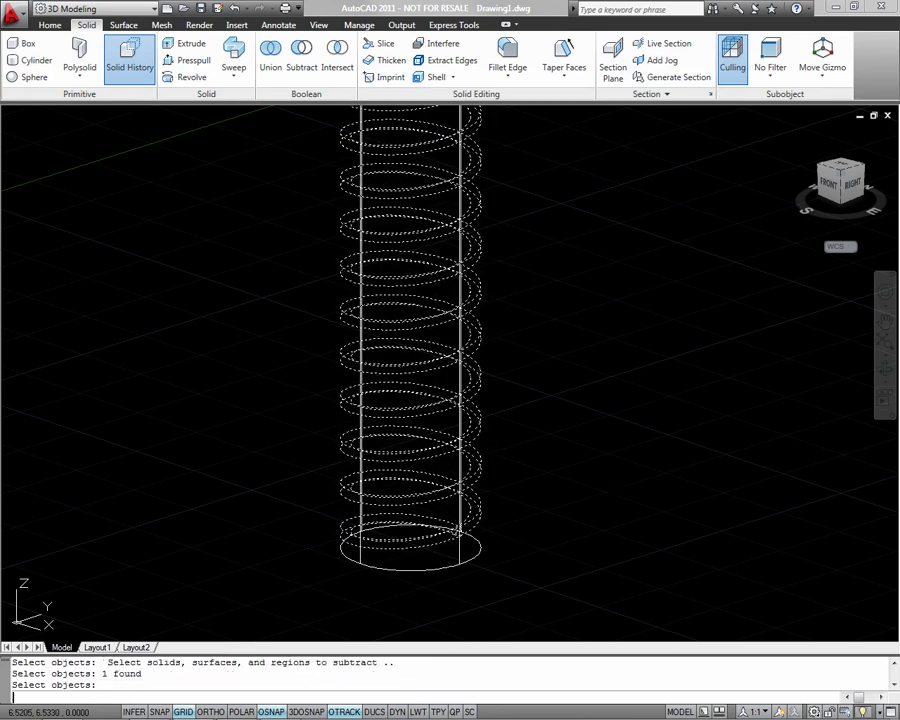
{"action": "key", "text": "Return"}
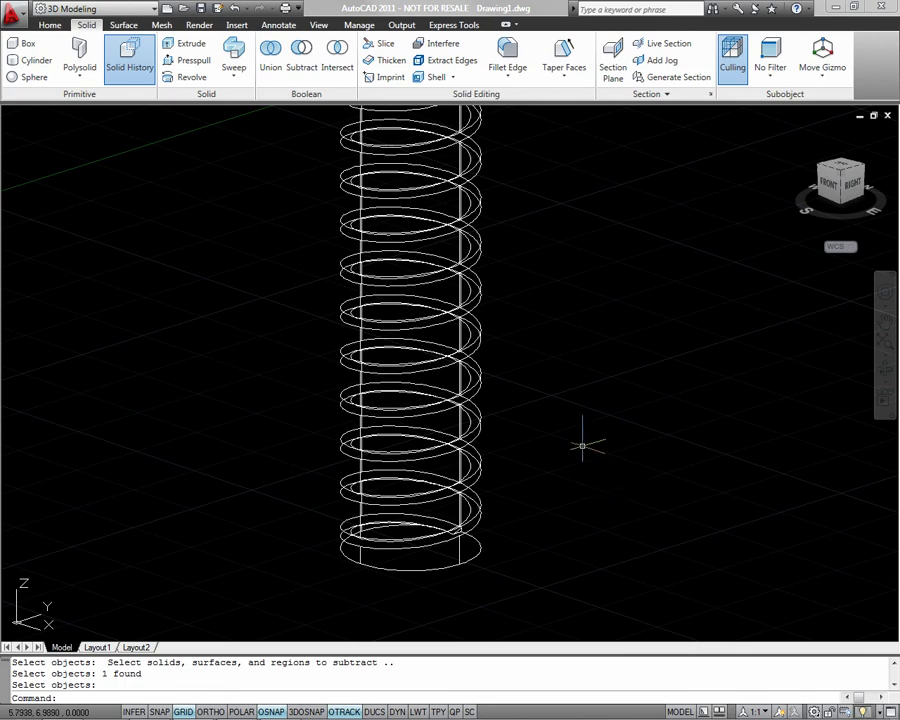
Switch the bolt to the Conceptual visual style and orbit to a front view
{"action": "scroll", "coordinate": [567, 426], "scroll_direction": "down", "scroll_amount": 5}
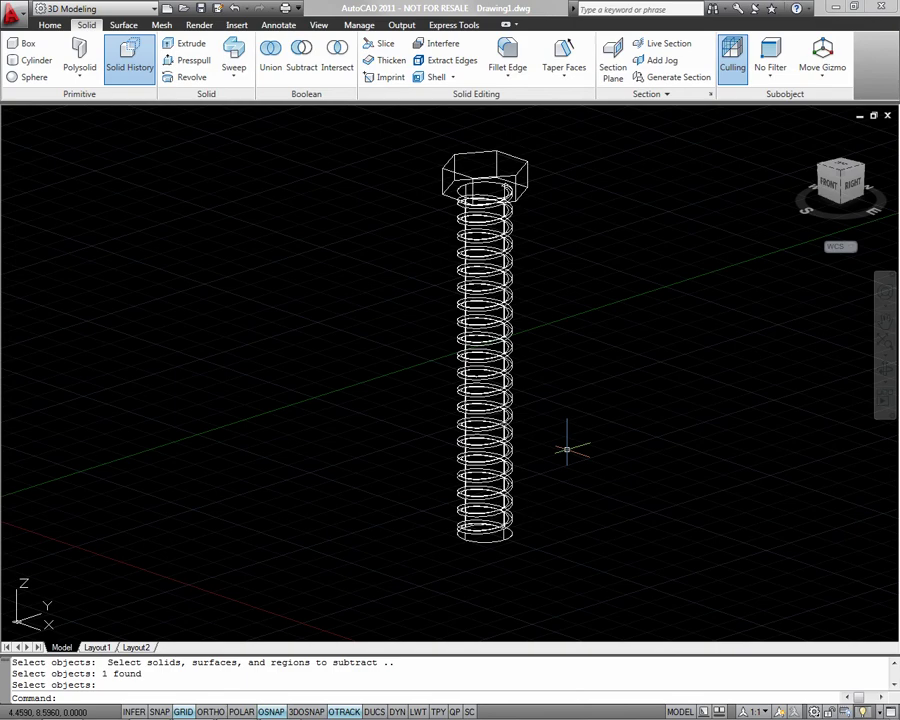
{"action": "left_click", "coordinate": [52, 29]}
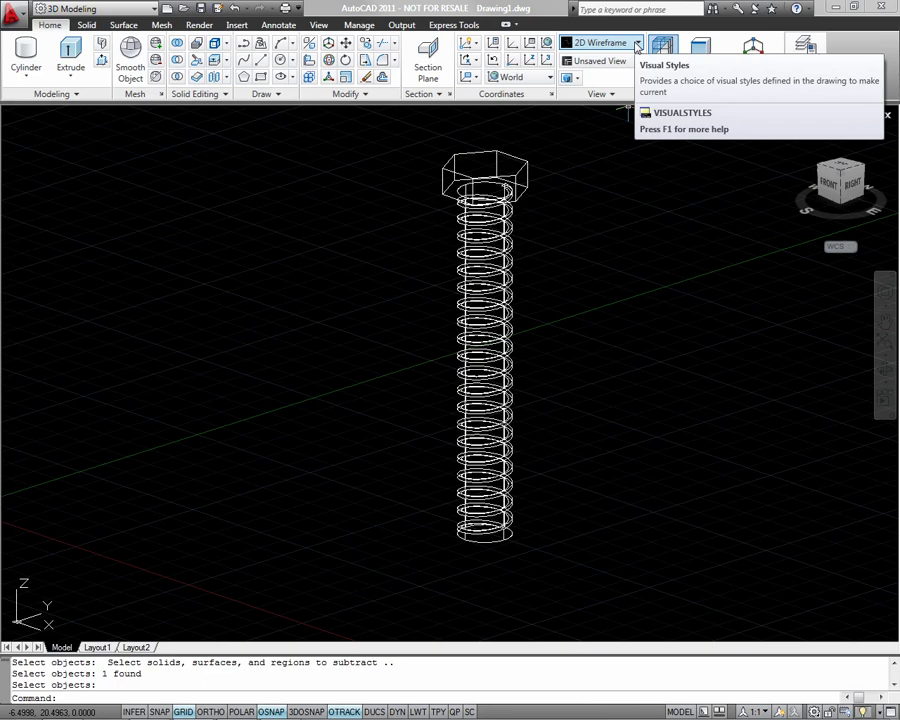
{"action": "left_click", "coordinate": [637, 45]}
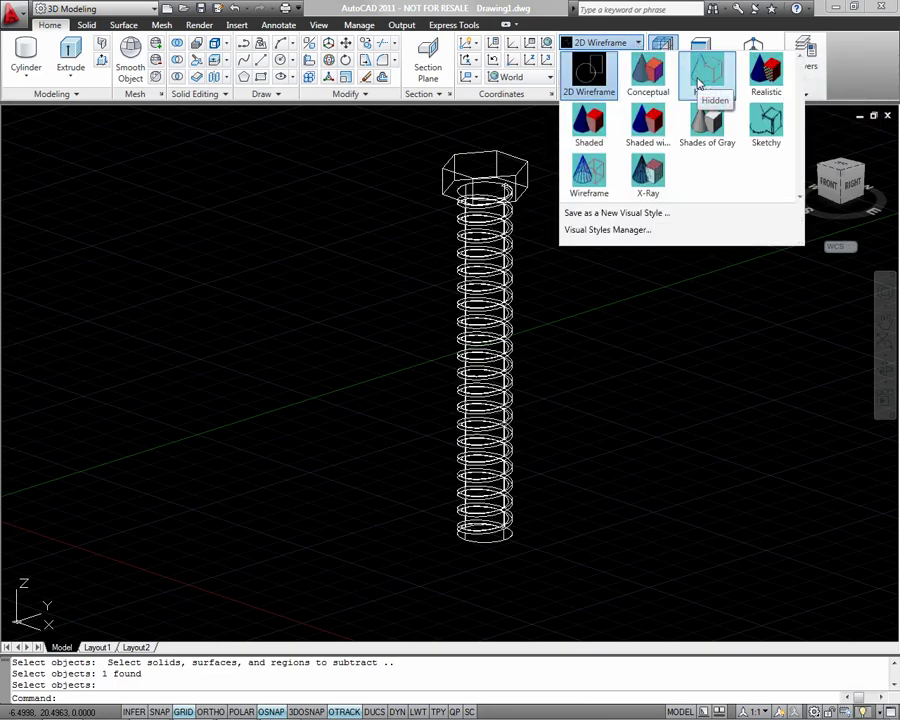
{"action": "left_click", "coordinate": [648, 72]}
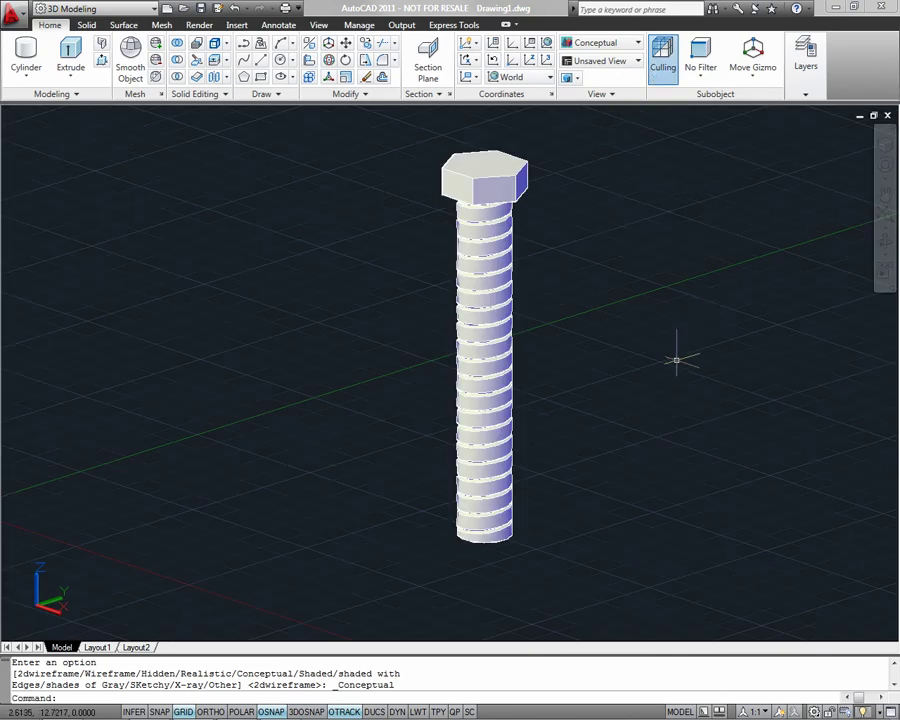
{"action": "middle_click_drag", "start_coordinate": [646, 361], "coordinate": [685, 372], "text": "shift"}
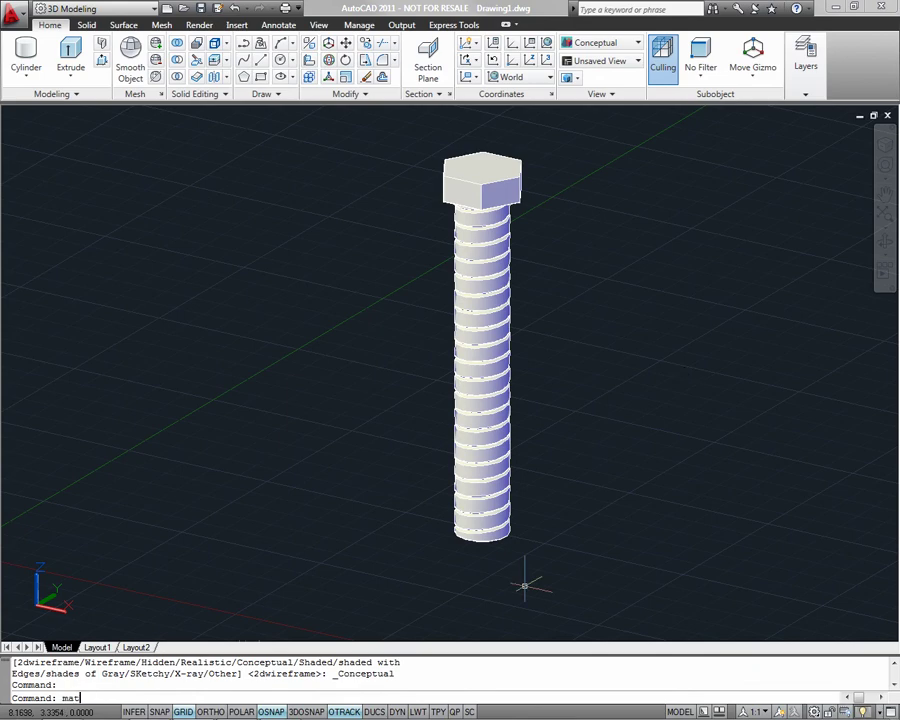
Apply the Galvanized material from the Metal - Steel library to the bolt
{"action": "key", "text": "Return"}
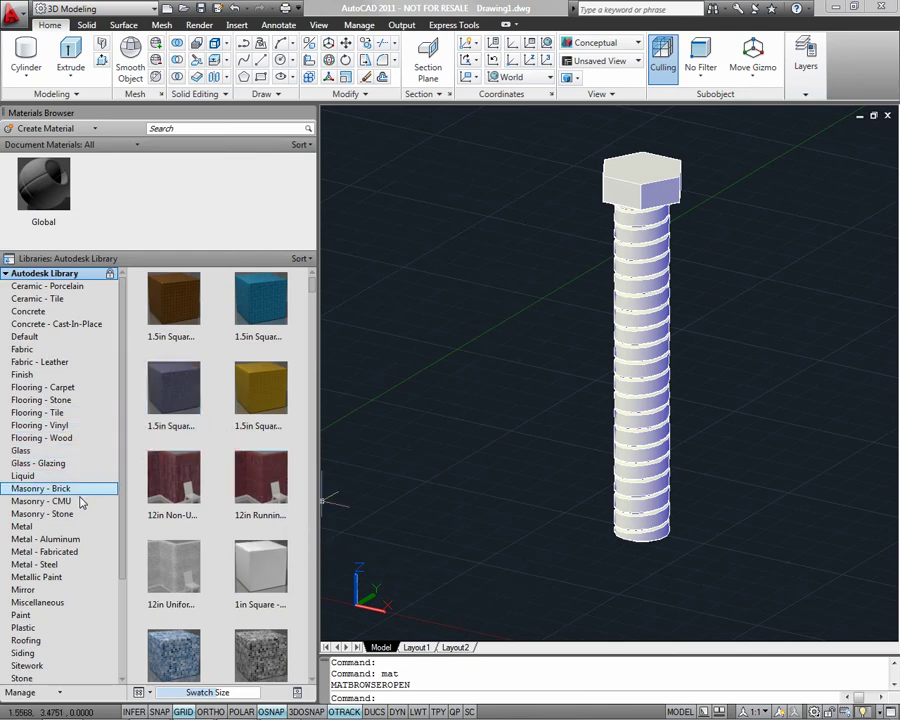
{"action": "left_click", "coordinate": [64, 564]}
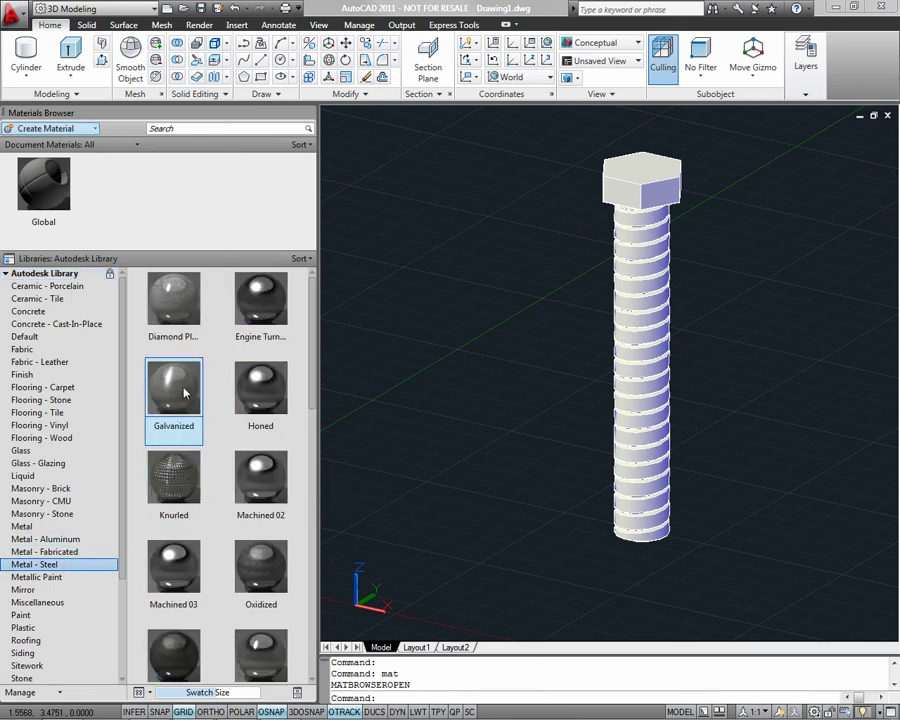
{"action": "left_click_drag", "start_coordinate": [185, 393], "coordinate": [642, 343]}
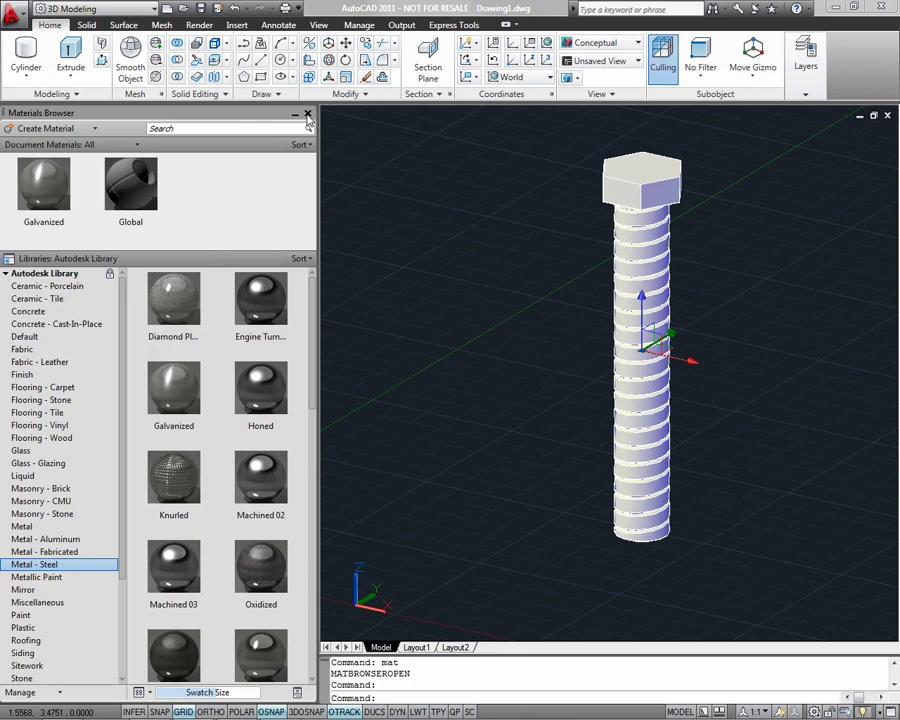
{"action": "left_click", "coordinate": [306, 113]}
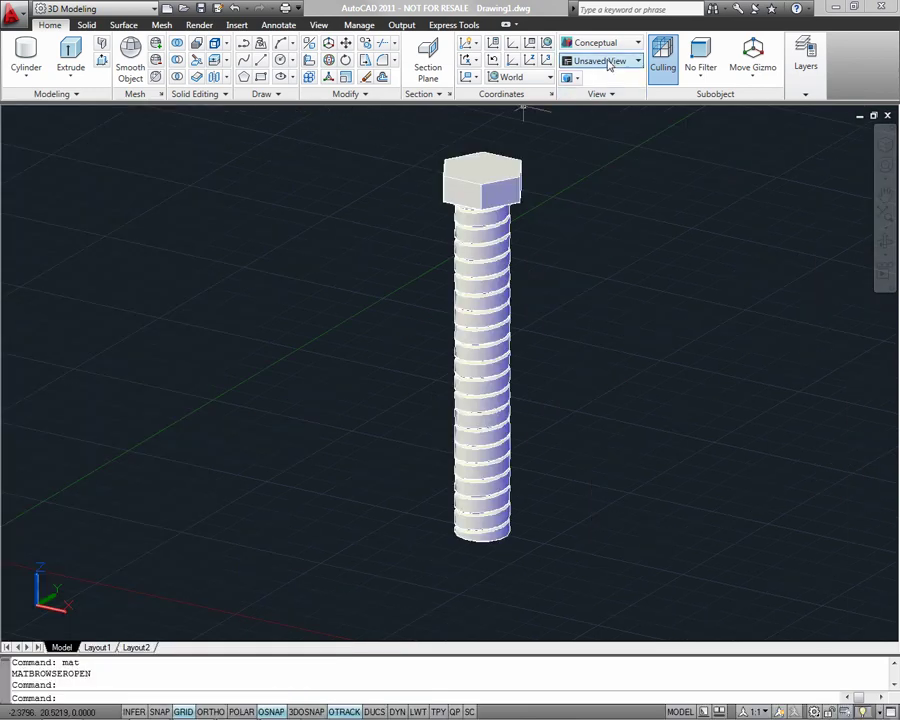
Set the Realistic visual style and orbit around the galvanized bolt
{"action": "left_click", "coordinate": [637, 43]}
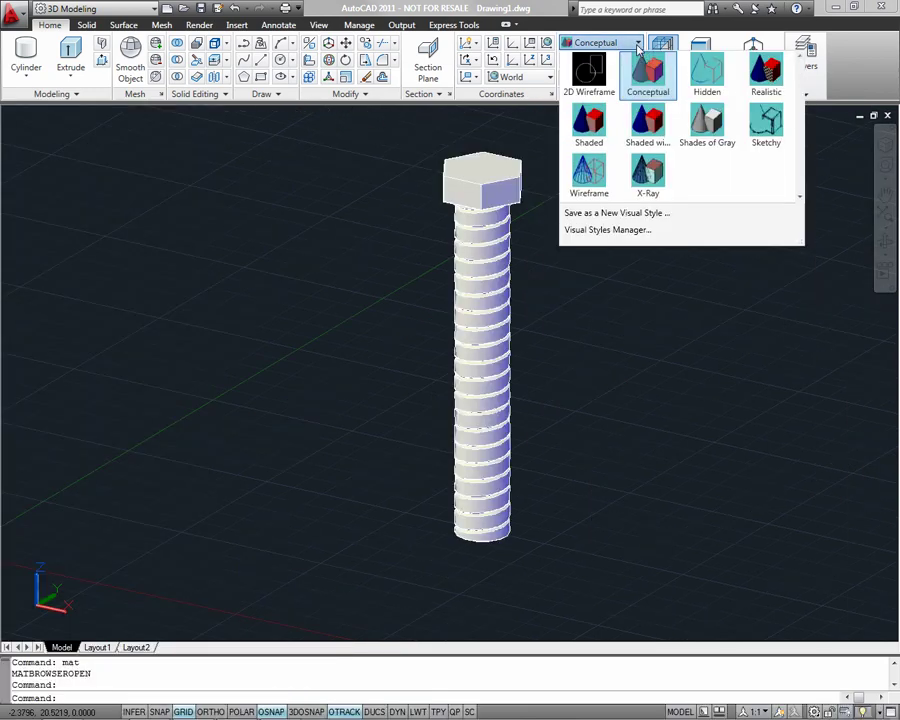
{"action": "left_click", "coordinate": [771, 94]}
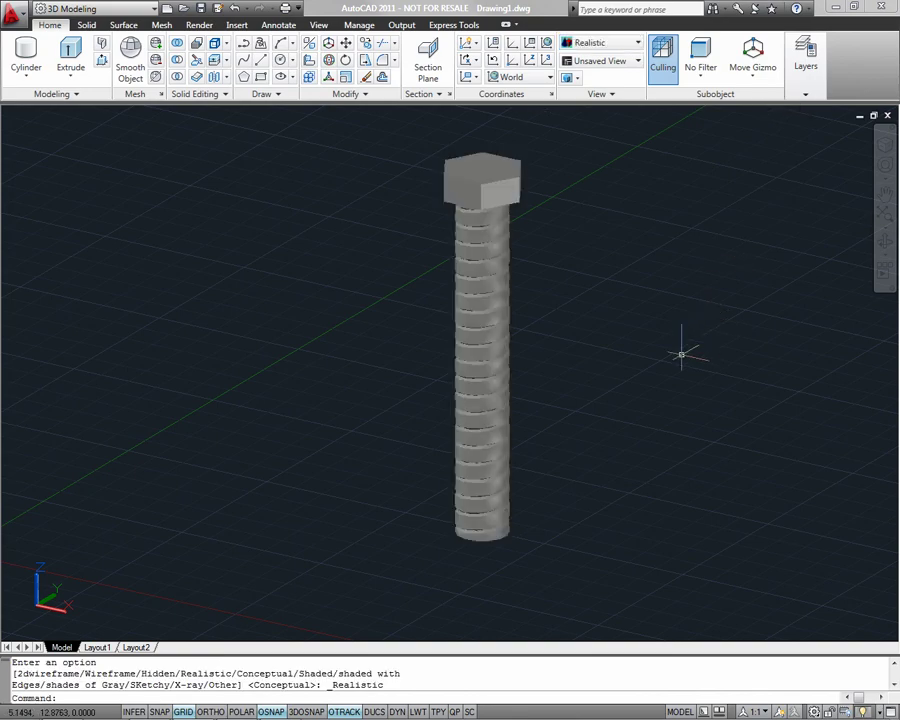
{"action": "middle_click_drag", "start_coordinate": [673, 344], "coordinate": [733, 352], "text": "shift"}
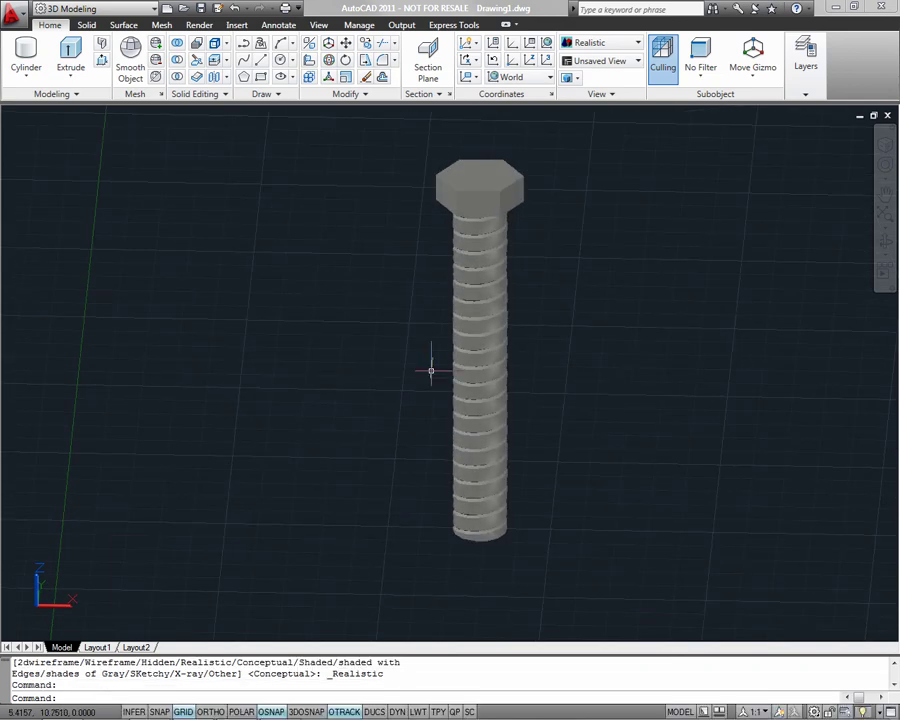